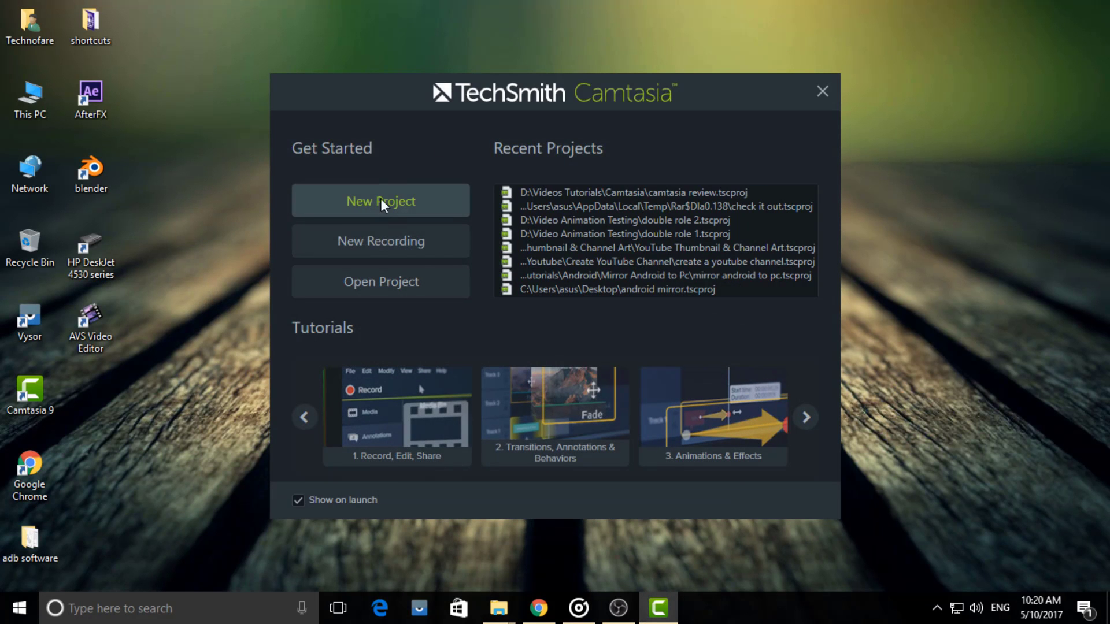
- Open Camtasia Recorder with its 1364 × 768 capture area, then close it without recording
{"action": "left_click", "coordinate": [393, 243]}
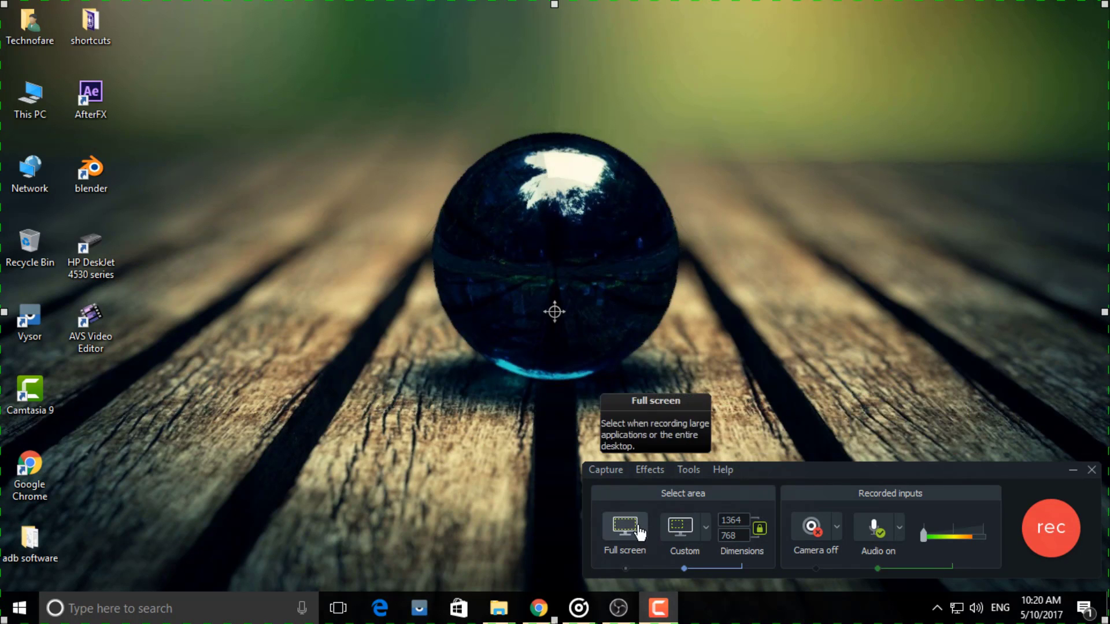
{"action": "left_click", "coordinate": [1092, 470]}
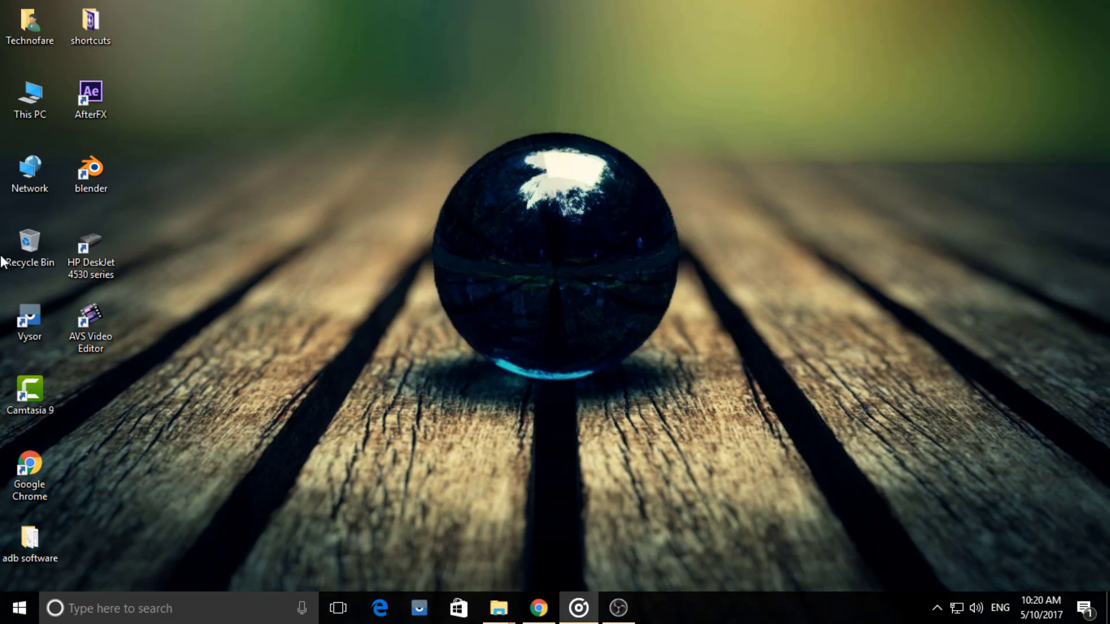
- Launch Camtasia 9 from the desktop shortcut into a new untitled project with an empty Media Bin
{"action": "double_click", "coordinate": [27, 387]}
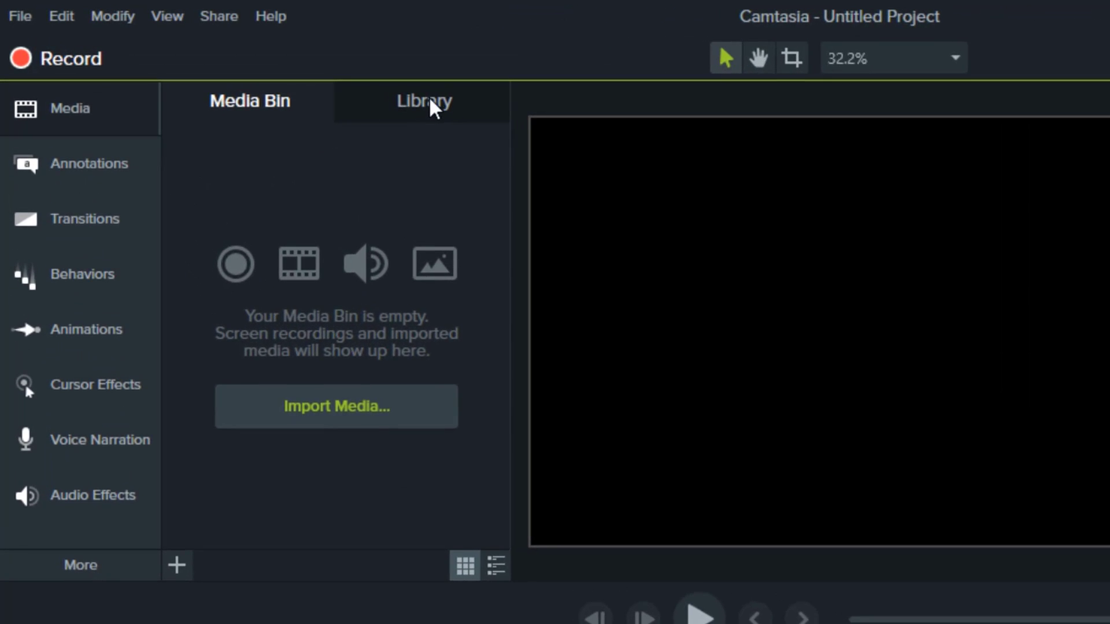
{"action": "left_click", "coordinate": [431, 107]}
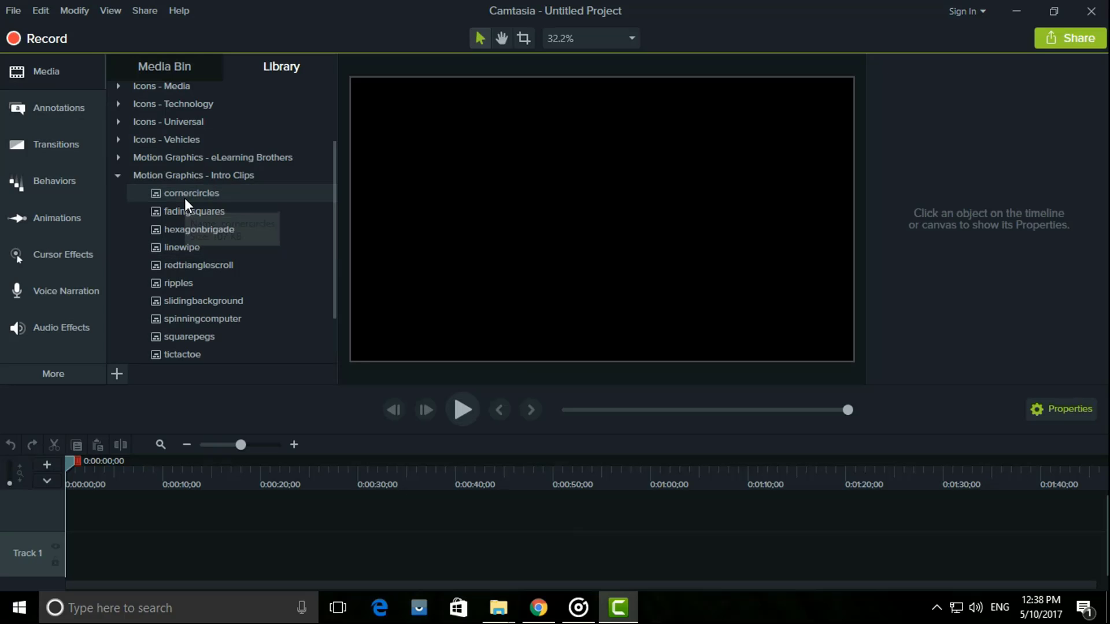
- Preview the cornercircles and hexagonbrigade intro clips, closing each preview afterwards
{"action": "double_click", "coordinate": [185, 199]}
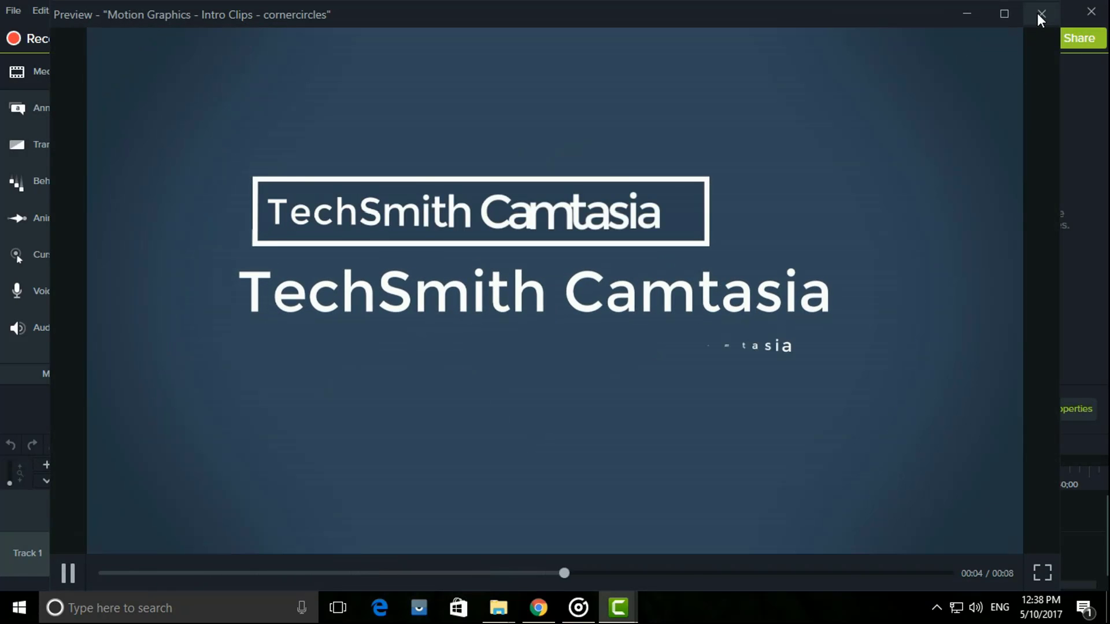
{"action": "left_click", "coordinate": [1038, 14]}
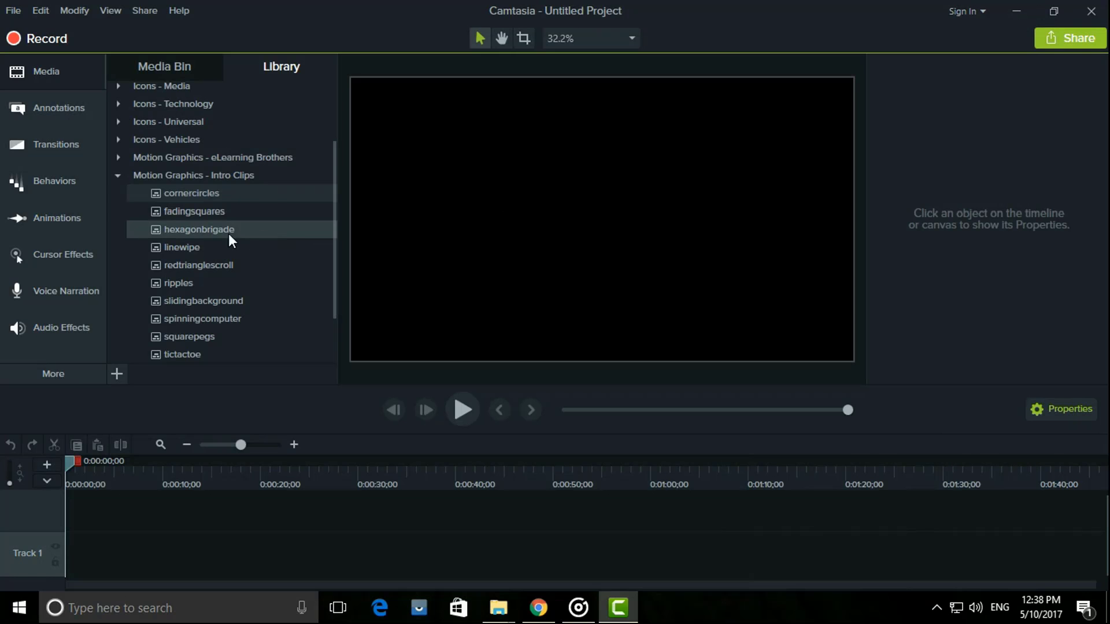
{"action": "double_click", "coordinate": [218, 232]}
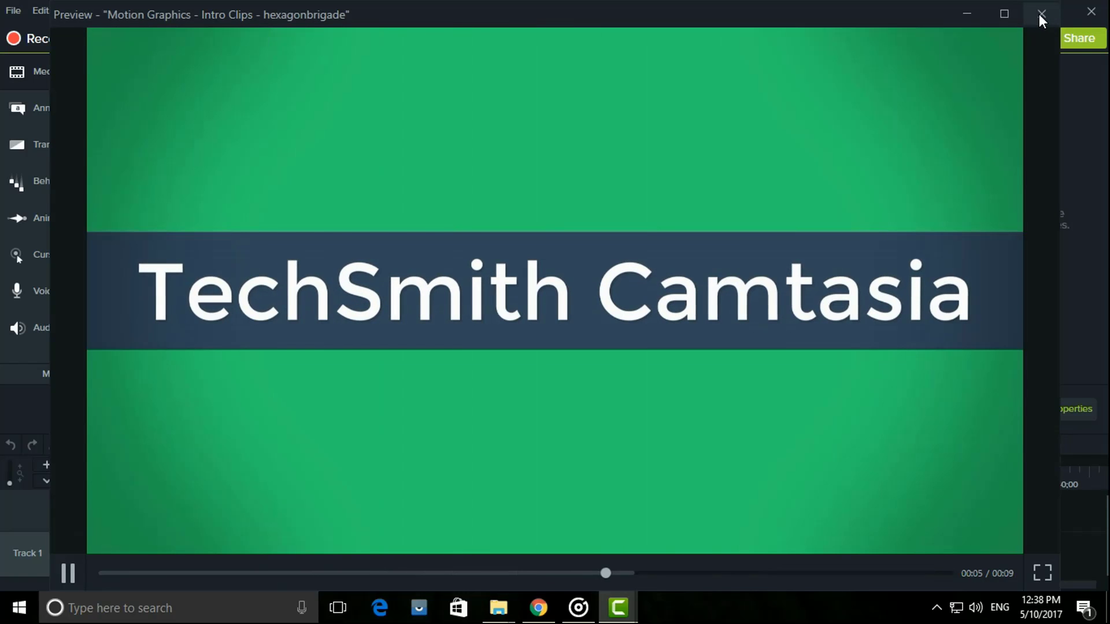
{"action": "left_click", "coordinate": [1040, 14]}
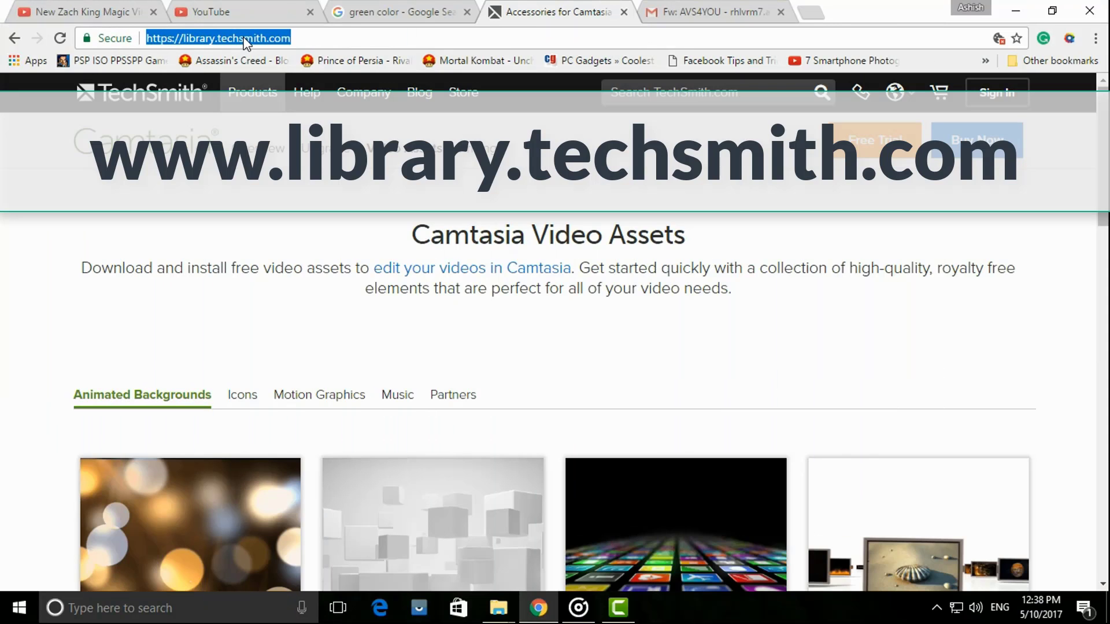
- Browse the Icons, Motion Graphics and Music asset categories, then return to Animated Backgrounds
{"action": "scroll", "coordinate": [370, 379], "scroll_direction": "down", "scroll_amount": 3}
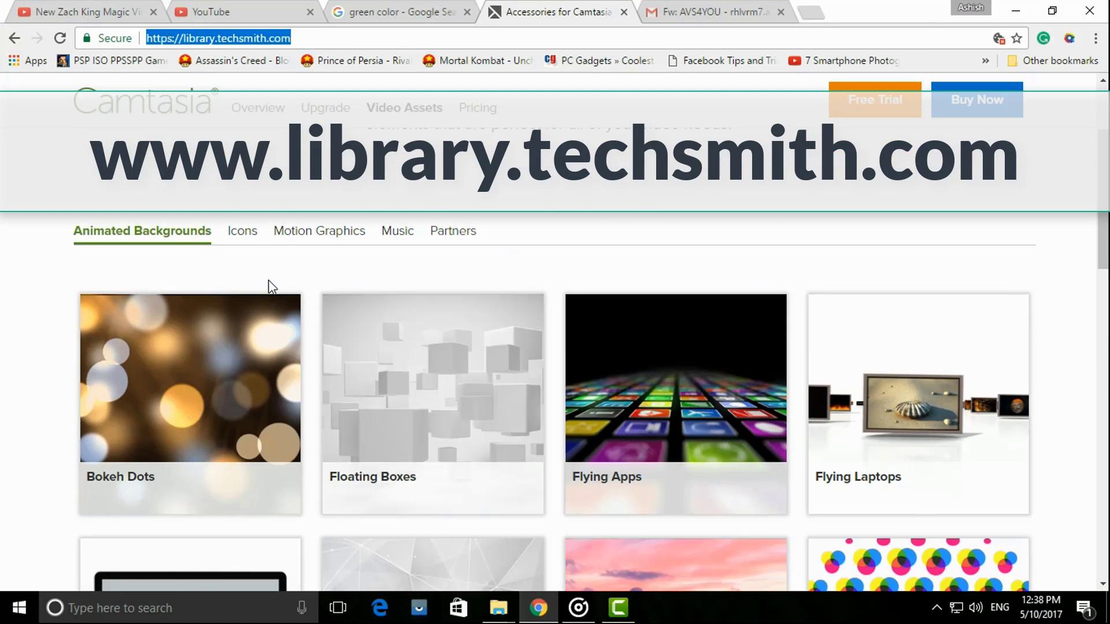
{"action": "left_click", "coordinate": [250, 234]}
{"action": "left_click", "coordinate": [313, 233]}
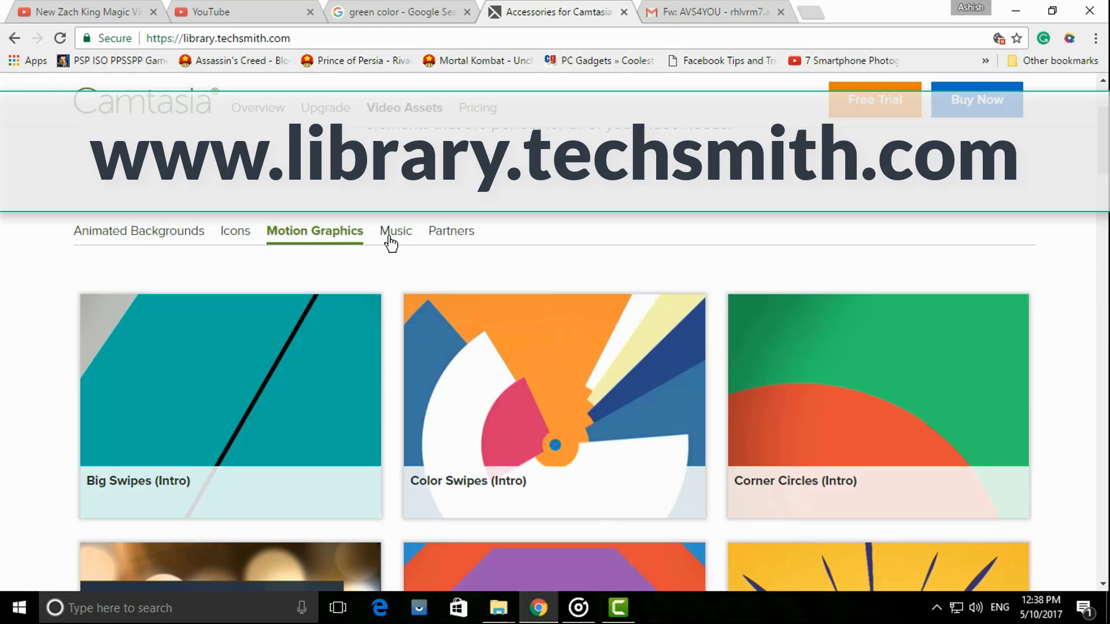
{"action": "left_click", "coordinate": [391, 232]}
{"action": "left_click", "coordinate": [146, 233]}
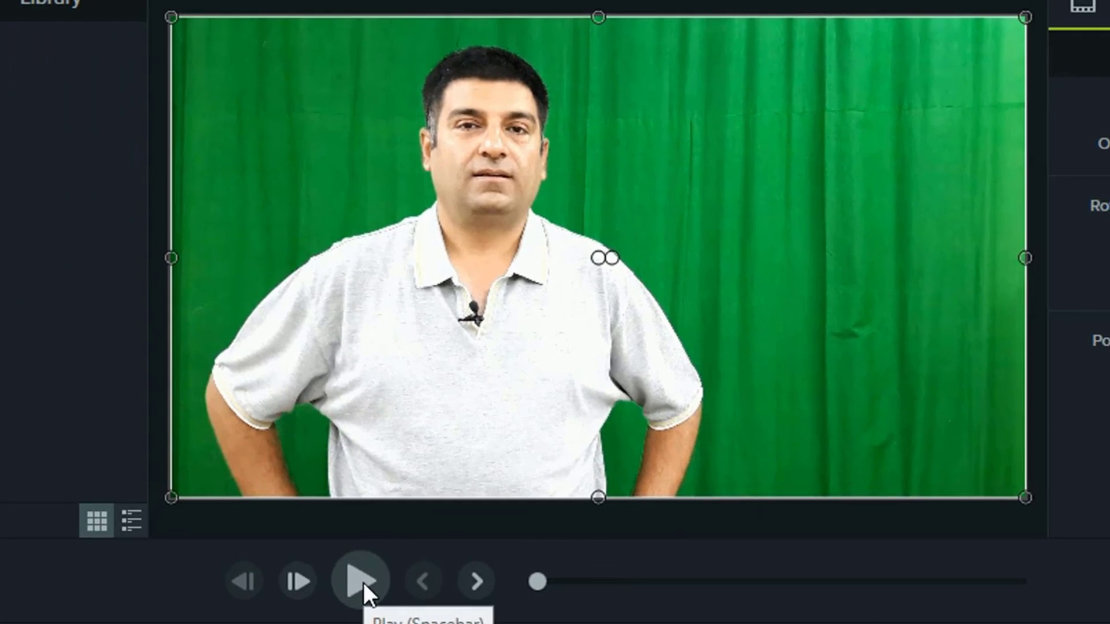
- Play the green-screen clip until its name lower third and Technofare.com logo show, then pause
{"action": "left_click", "coordinate": [385, 565]}
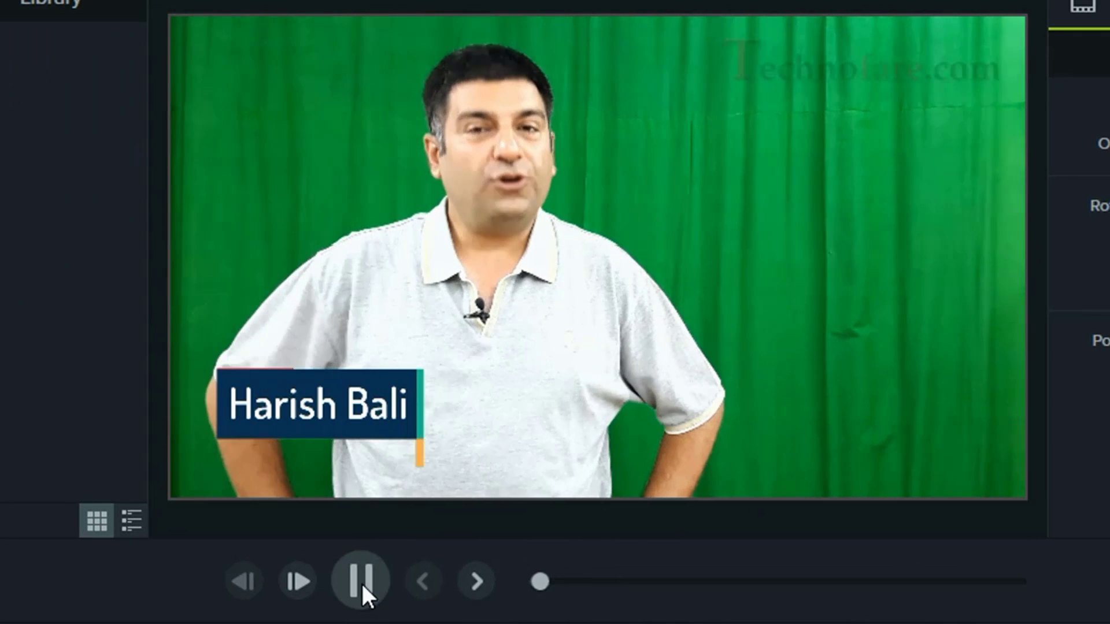
{"action": "left_click", "coordinate": [362, 586]}
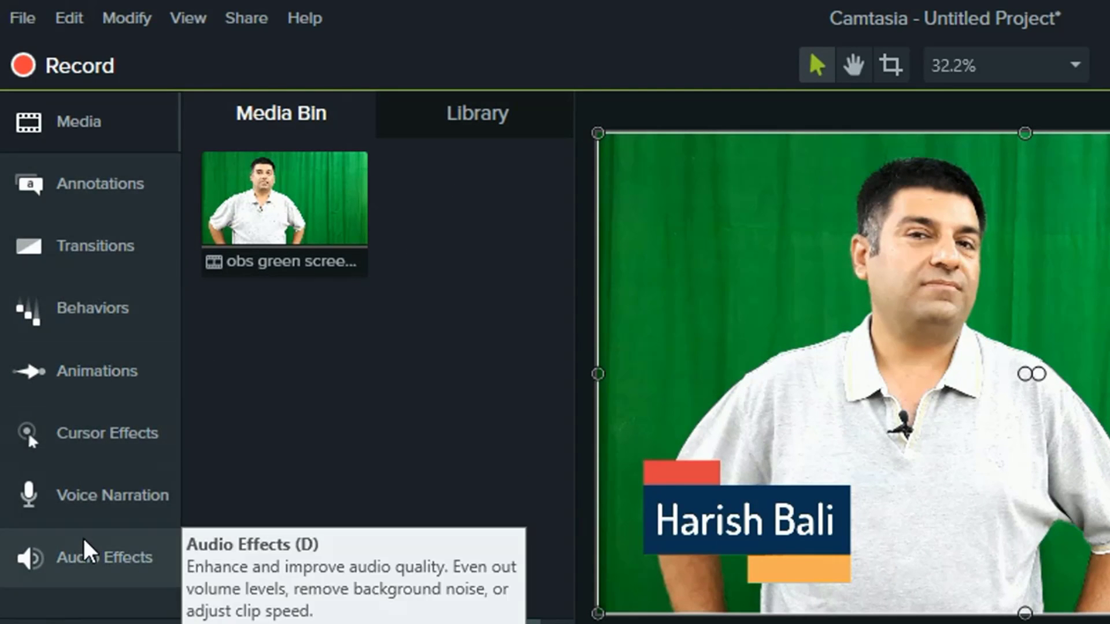
- Look through Arrows & Lines, Shapes, Blur & Highlight and Sketch Motion annotations, selecting the square sketch
{"action": "left_click", "coordinate": [117, 184]}
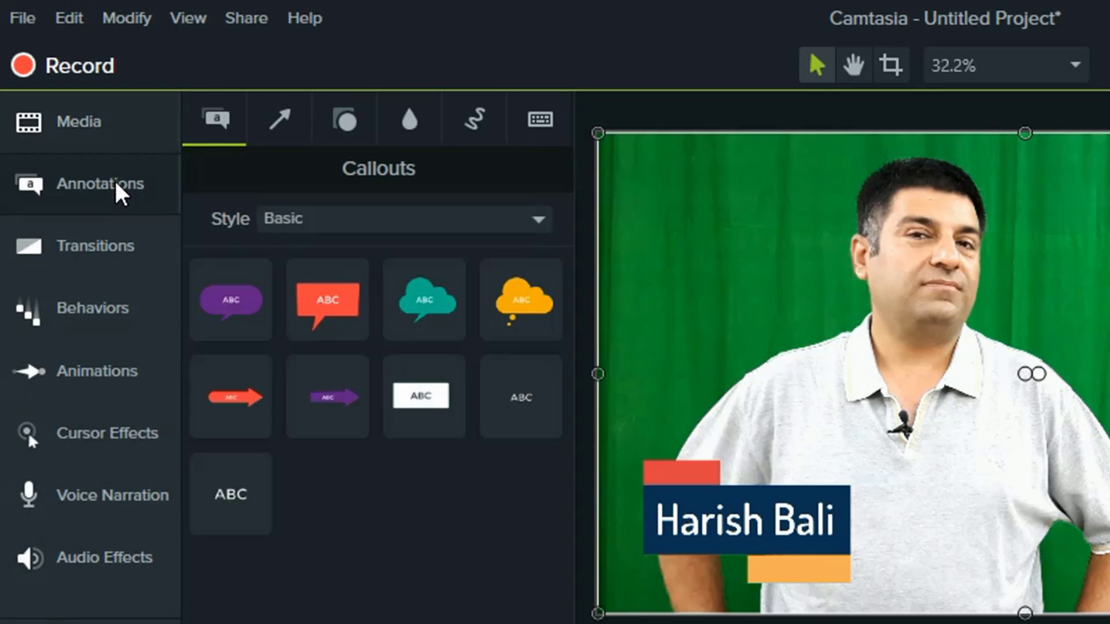
{"action": "left_click", "coordinate": [280, 134]}
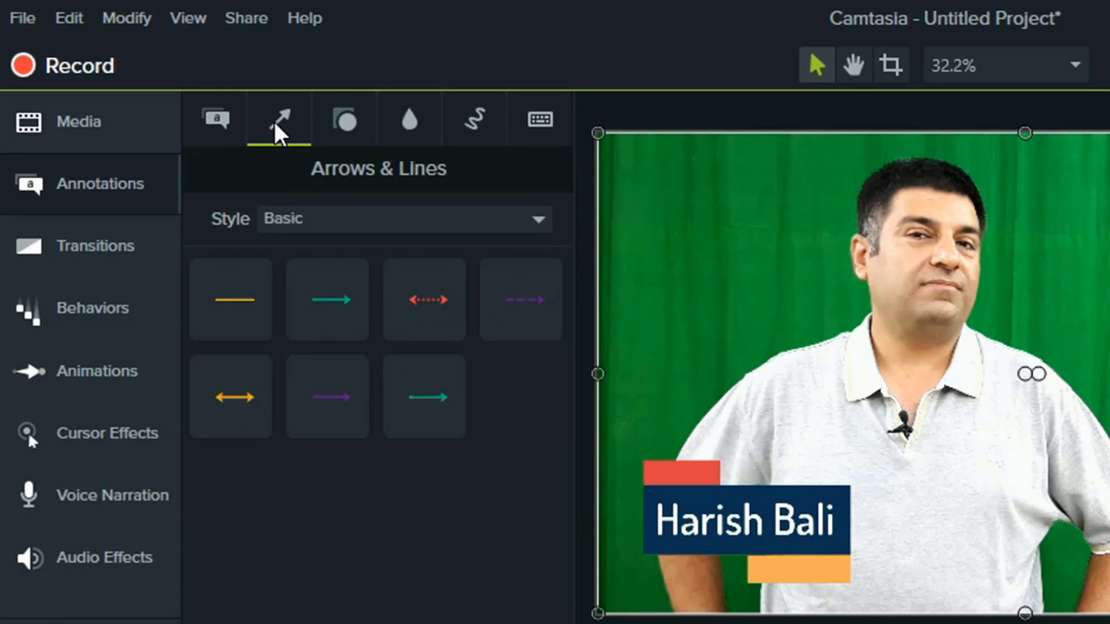
{"action": "left_click", "coordinate": [361, 139]}
{"action": "left_click", "coordinate": [408, 132]}
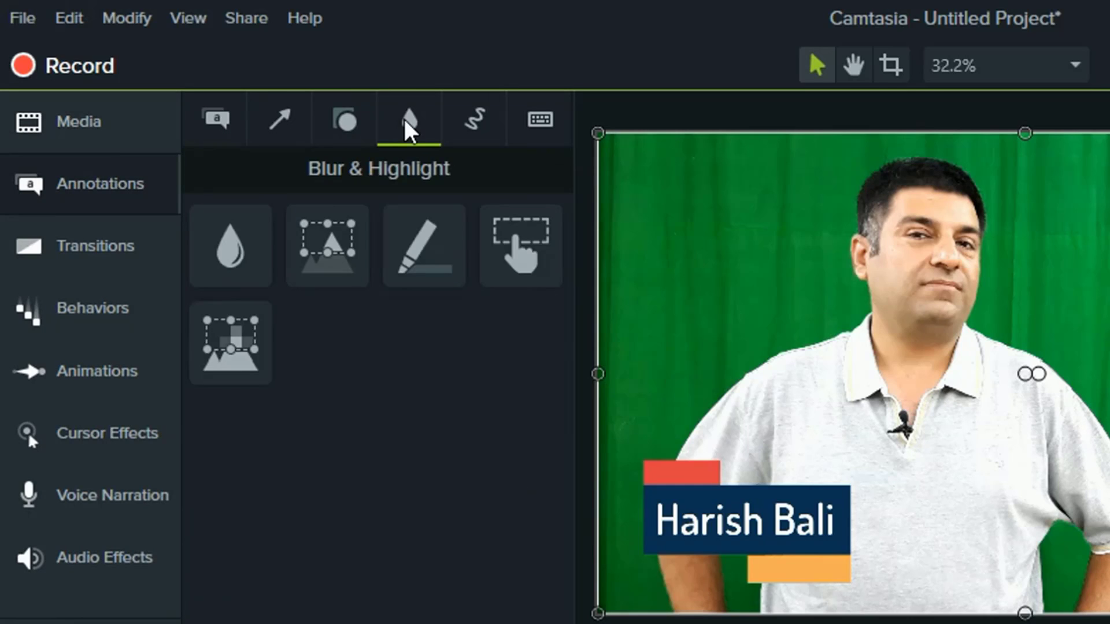
{"action": "left_click", "coordinate": [478, 137]}
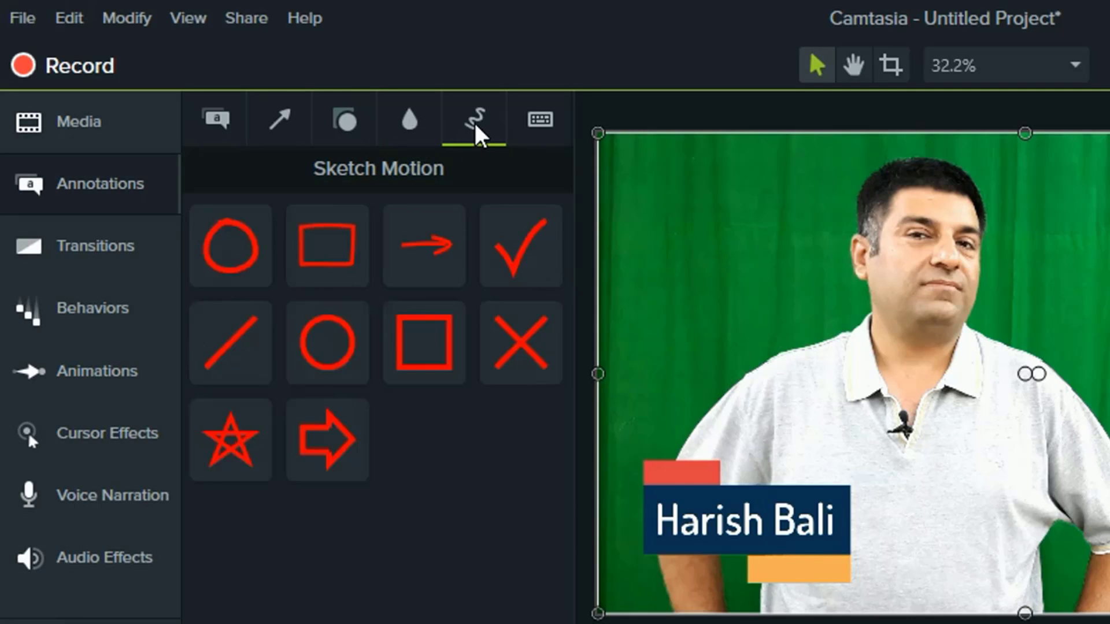
{"action": "left_click", "coordinate": [421, 342]}
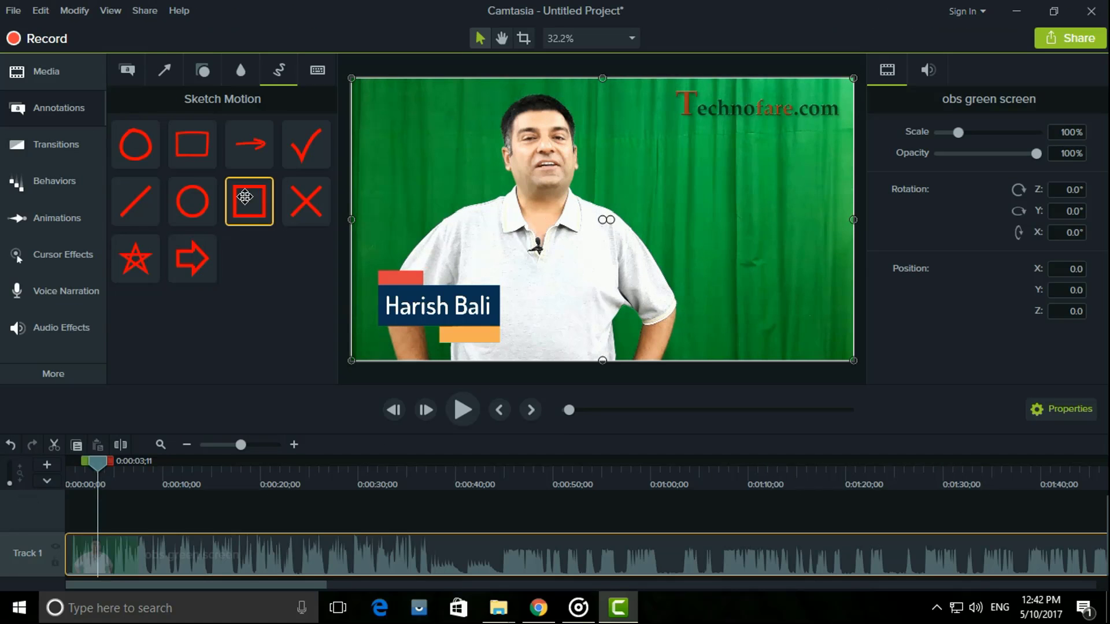
- Place the square sketch-motion rectangle on a new Track 2 above the video
{"action": "left_click_drag", "start_coordinate": [424, 339], "coordinate": [240, 623]}
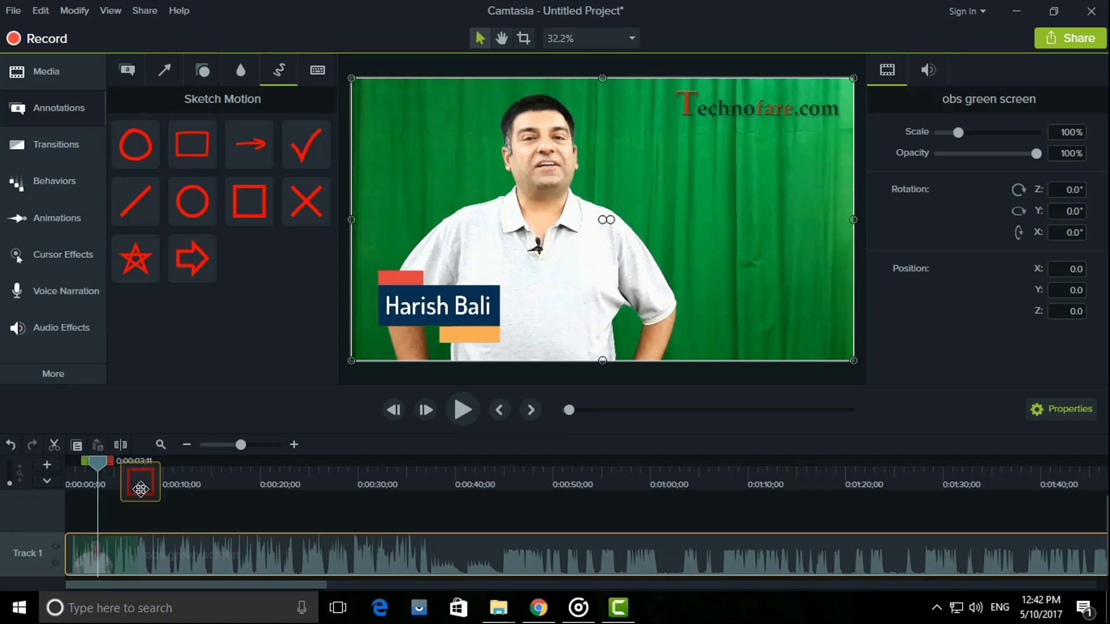
{"action": "left_click_drag", "start_coordinate": [140, 489], "coordinate": [119, 512]}
{"action": "left_click", "coordinate": [120, 466]}
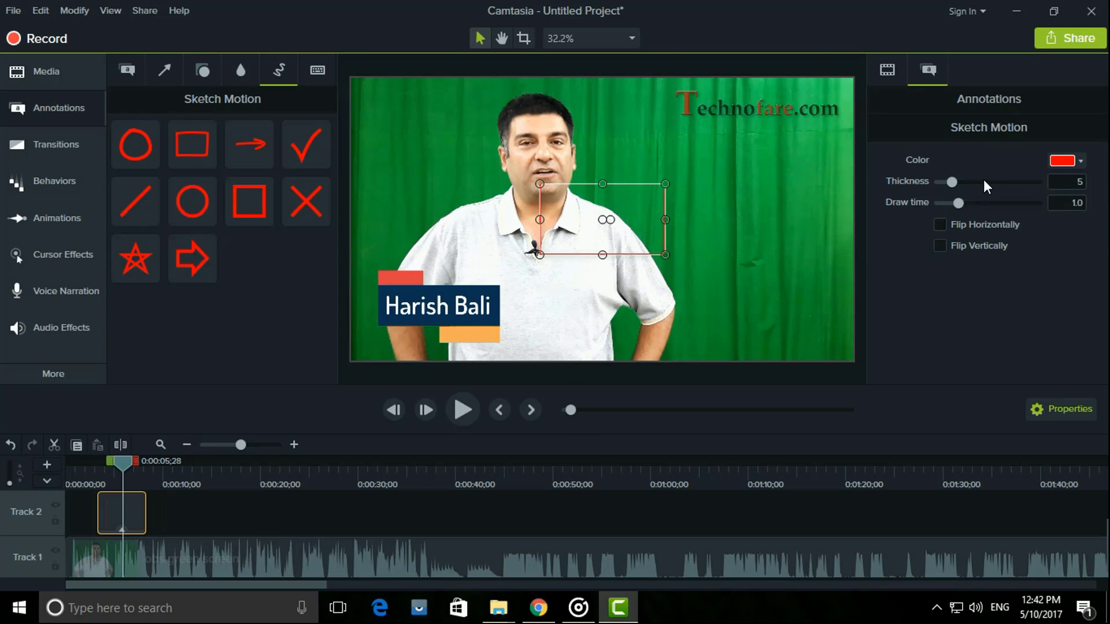
- Set the rectangle's thickness to 7, fit it around the Technofare.com logo and play it back
{"action": "left_click_drag", "start_coordinate": [951, 182], "coordinate": [964, 181]}
{"action": "mouse_move", "coordinate": [572, 242]}
{"action": "left_mouse_down"}
{"action": "mouse_move", "coordinate": [729, 142]}
{"action": "mouse_move", "coordinate": [760, 148]}
{"action": "mouse_move", "coordinate": [716, 125]}
{"action": "mouse_move", "coordinate": [672, 125]}
{"action": "left_mouse_up"}
{"action": "left_click_drag", "start_coordinate": [758, 159], "coordinate": [757, 125]}
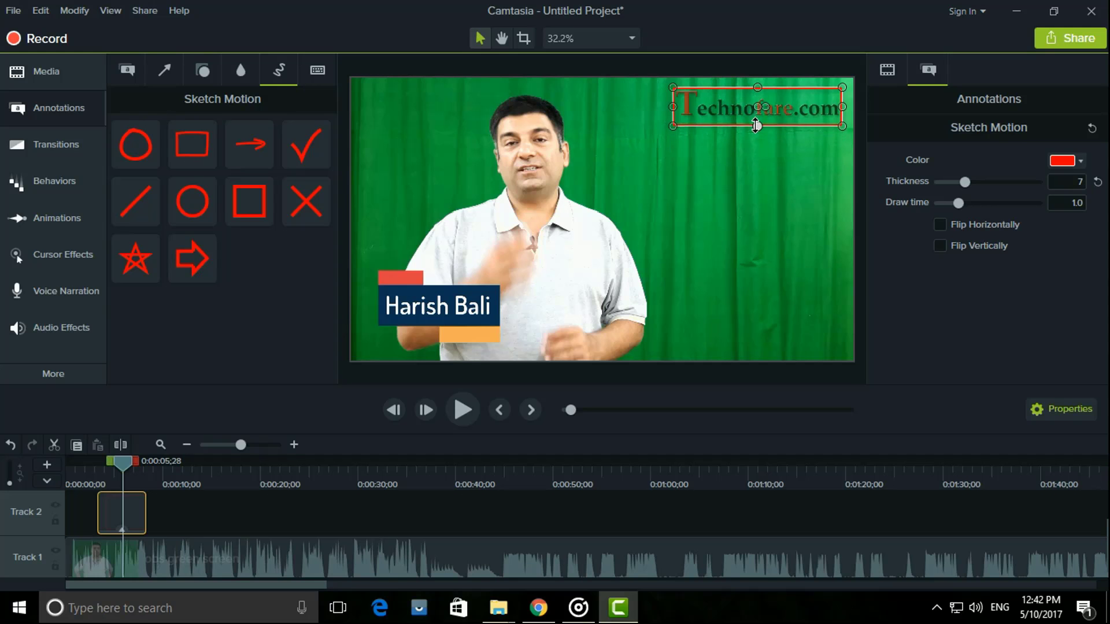
{"action": "left_click", "coordinate": [499, 409]}
{"action": "left_click", "coordinate": [449, 411]}
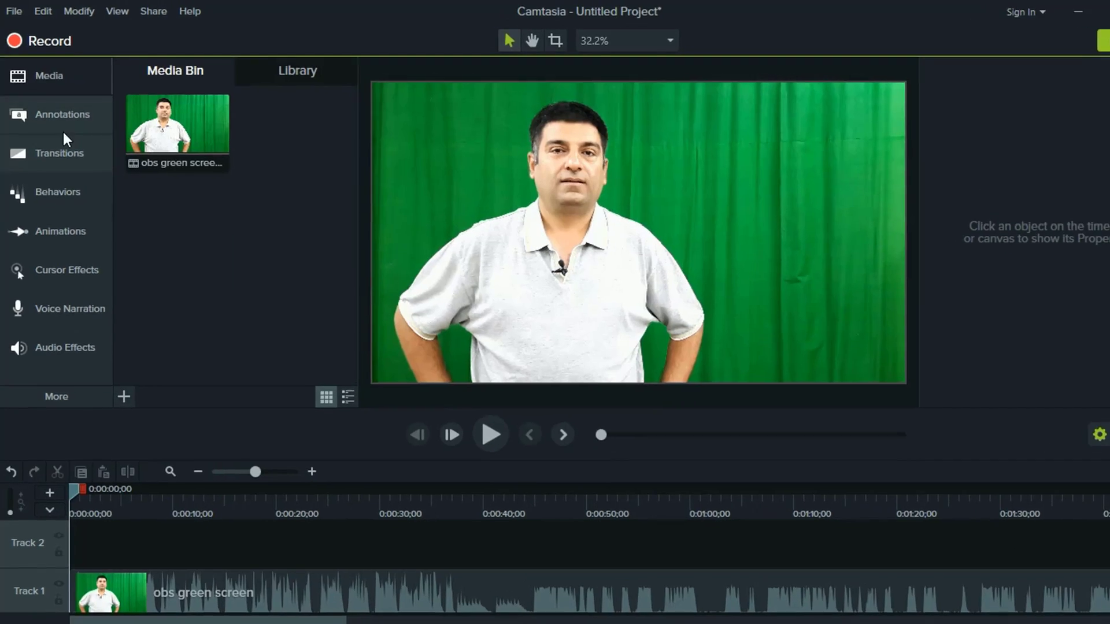
{"action": "left_click", "coordinate": [48, 146]}
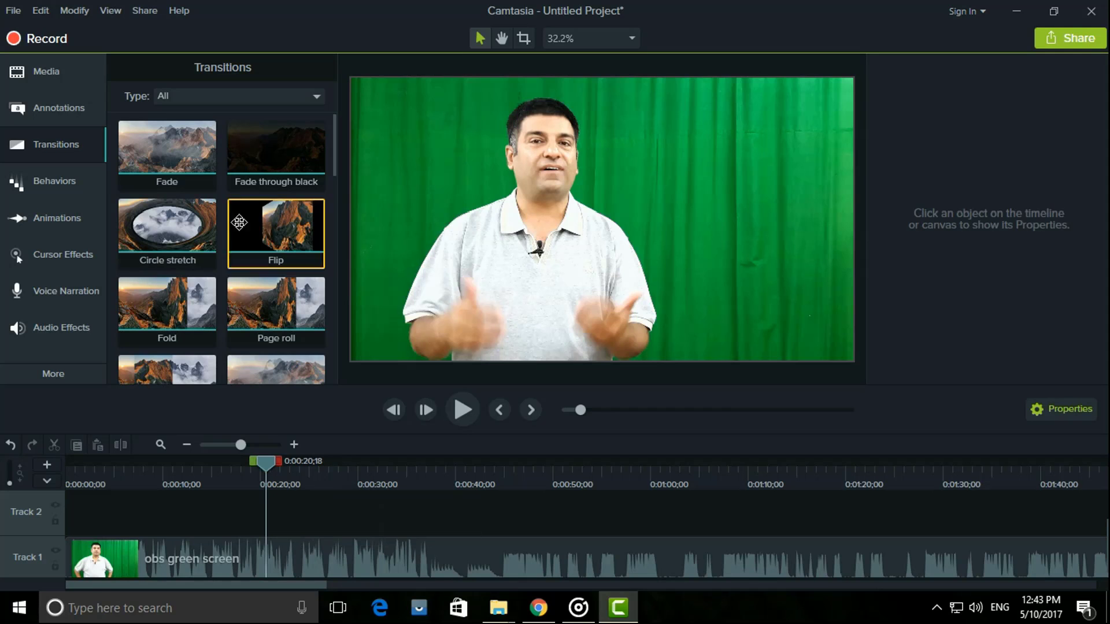
- Split the obs green screen clip at the playhead and add a Page roll transition at the cut
{"action": "left_click", "coordinate": [276, 568]}
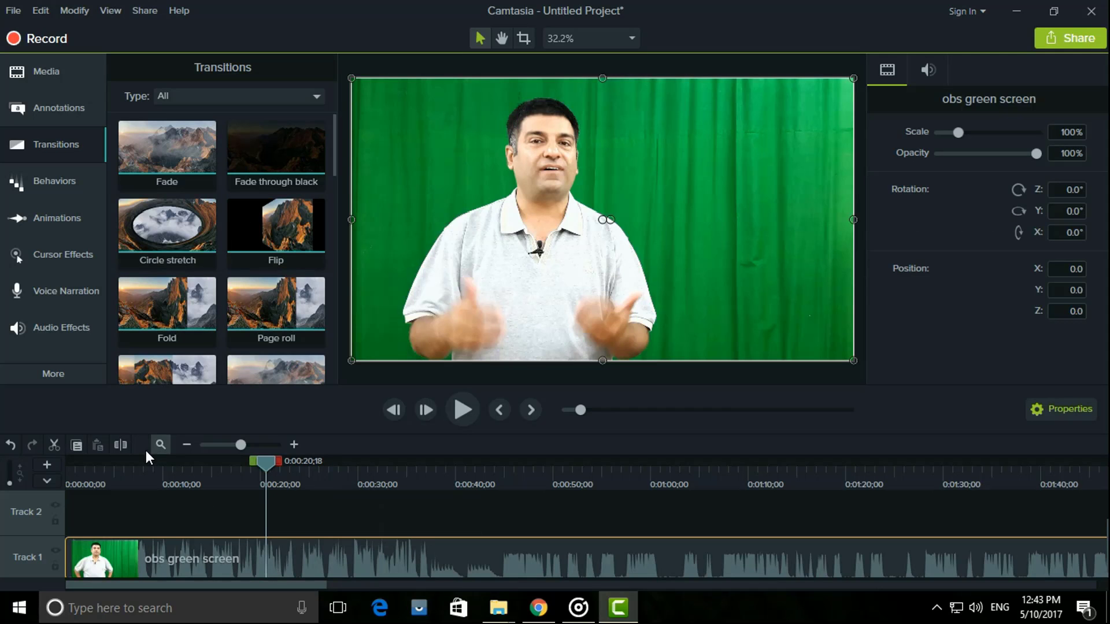
{"action": "left_click", "coordinate": [123, 450]}
{"action": "left_click_drag", "start_coordinate": [276, 307], "coordinate": [267, 554]}
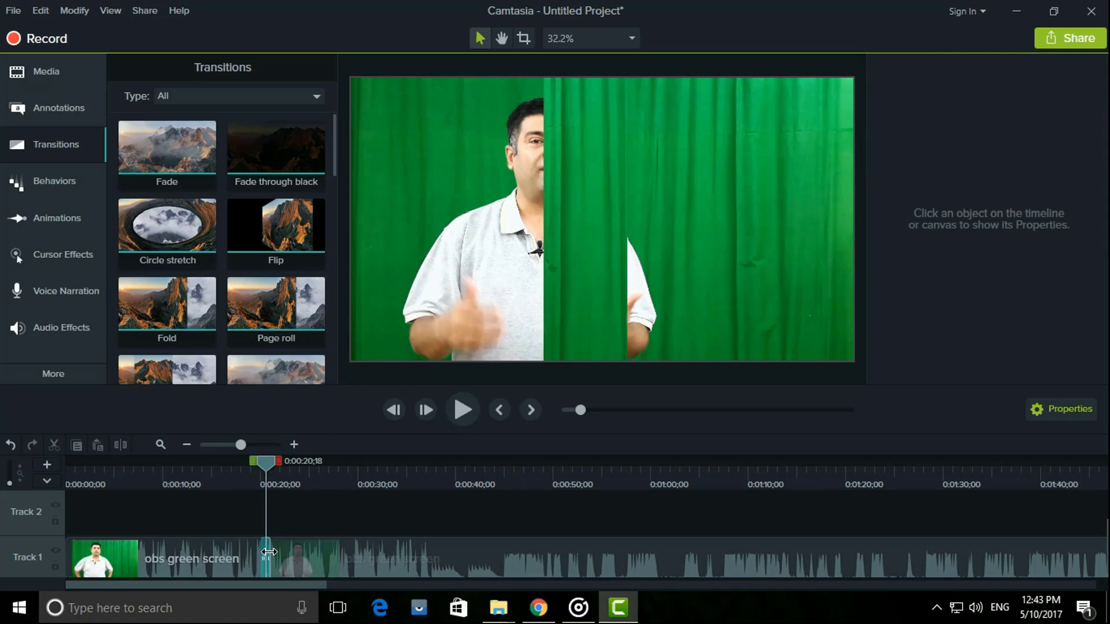
- Zoom the timeline in around the transition and play it back to check it
{"action": "left_click", "coordinate": [258, 468]}
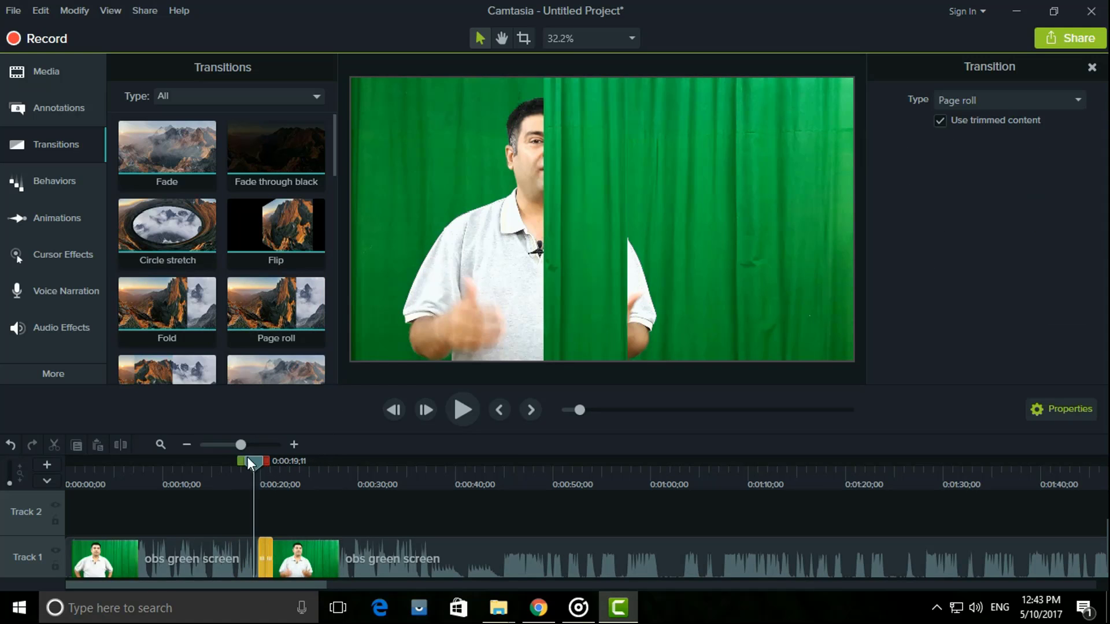
{"action": "left_click", "coordinate": [258, 445]}
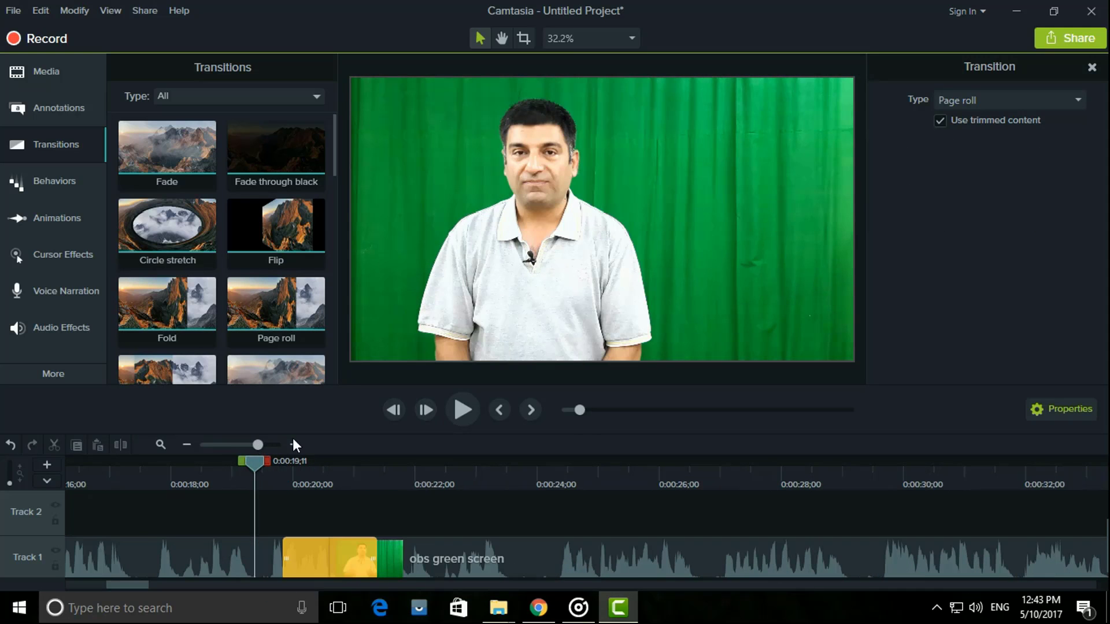
{"action": "left_click", "coordinate": [275, 443]}
{"action": "left_click", "coordinate": [466, 410]}
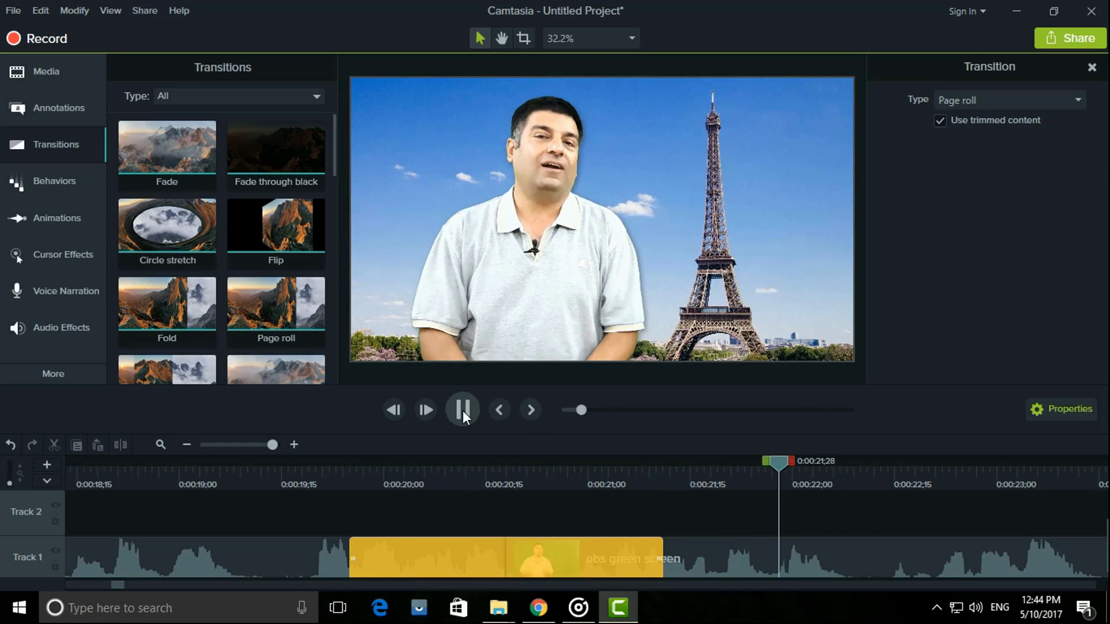
{"action": "left_click", "coordinate": [463, 410]}
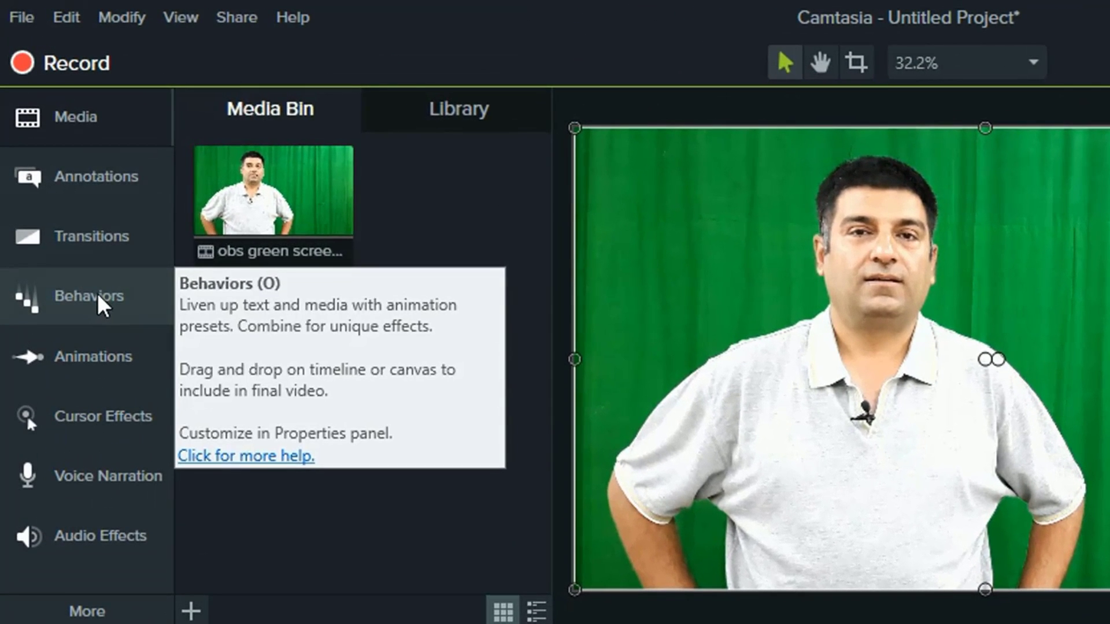
- Browse the Behaviors presets such as Drifting, Fade, Jump And Fall, Pop Up and Reveal
{"action": "left_click", "coordinate": [99, 302]}
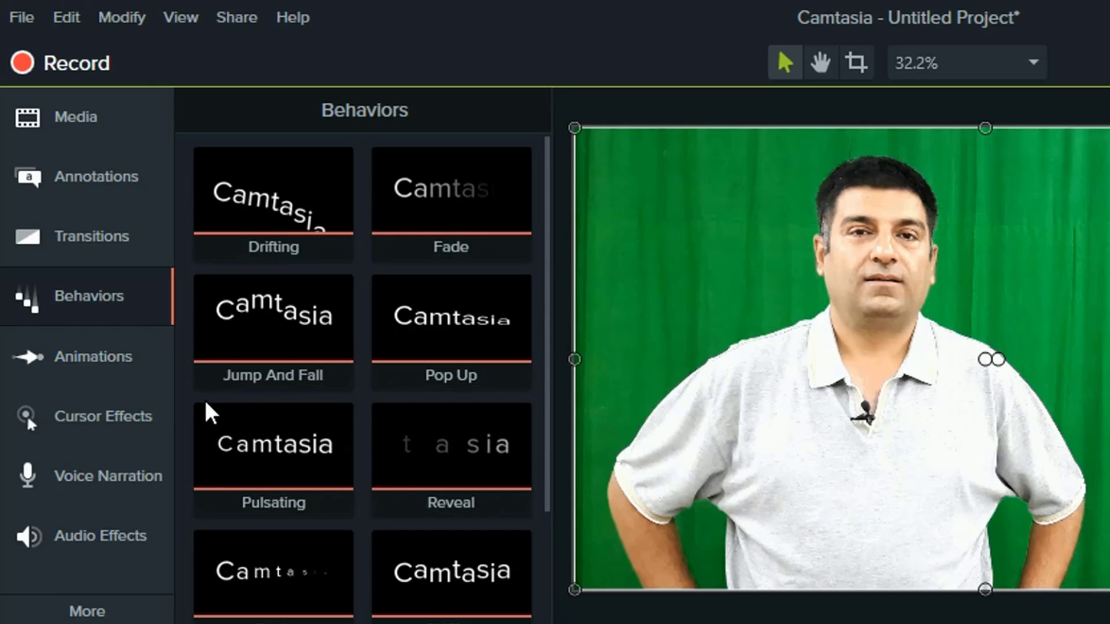
{"action": "left_click", "coordinate": [107, 357]}
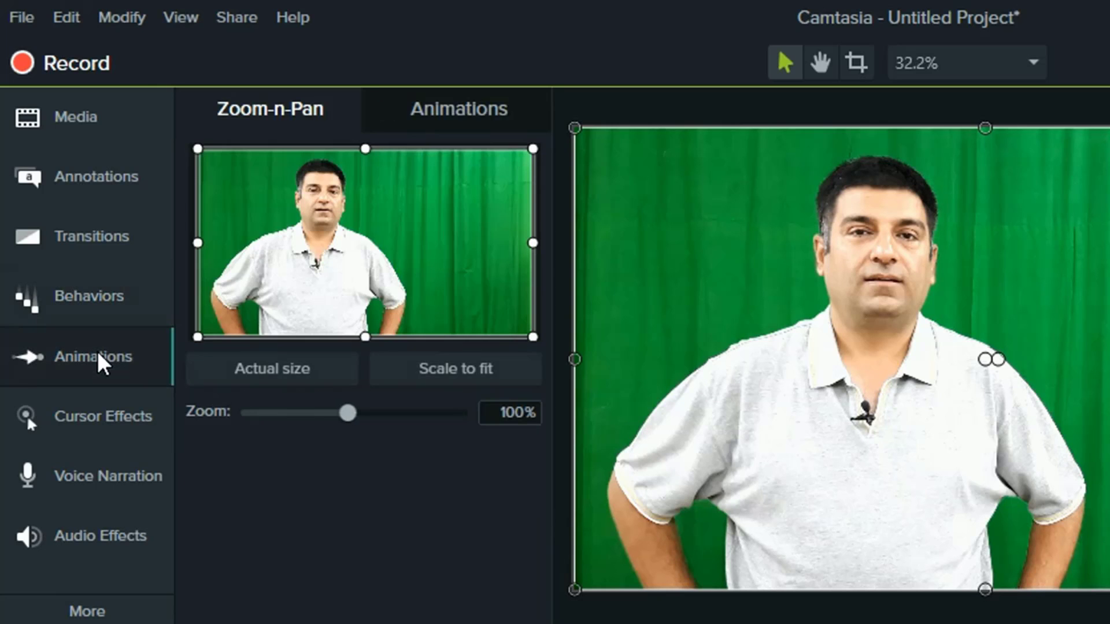
- Zoom the Zoom-n-Pan frame toward the speaker, then browse the animation and Cursor Effects presets
{"action": "mouse_move", "coordinate": [533, 242]}
{"action": "left_mouse_down"}
{"action": "mouse_move", "coordinate": [400, 247]}
{"action": "mouse_move", "coordinate": [530, 258]}
{"action": "left_mouse_up"}
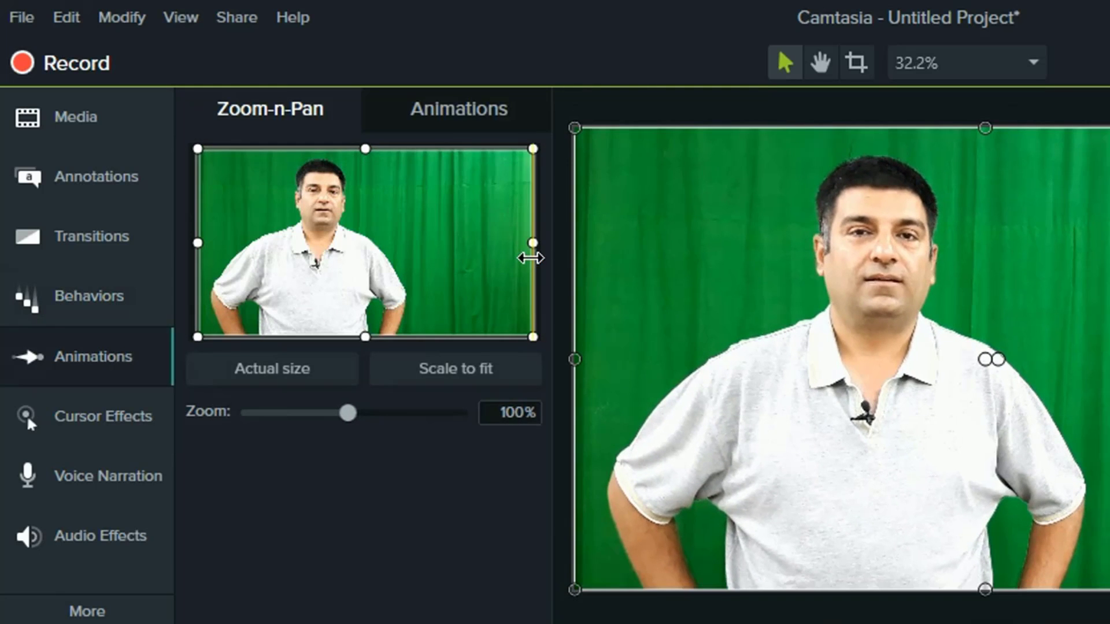
{"action": "left_click", "coordinate": [437, 113]}
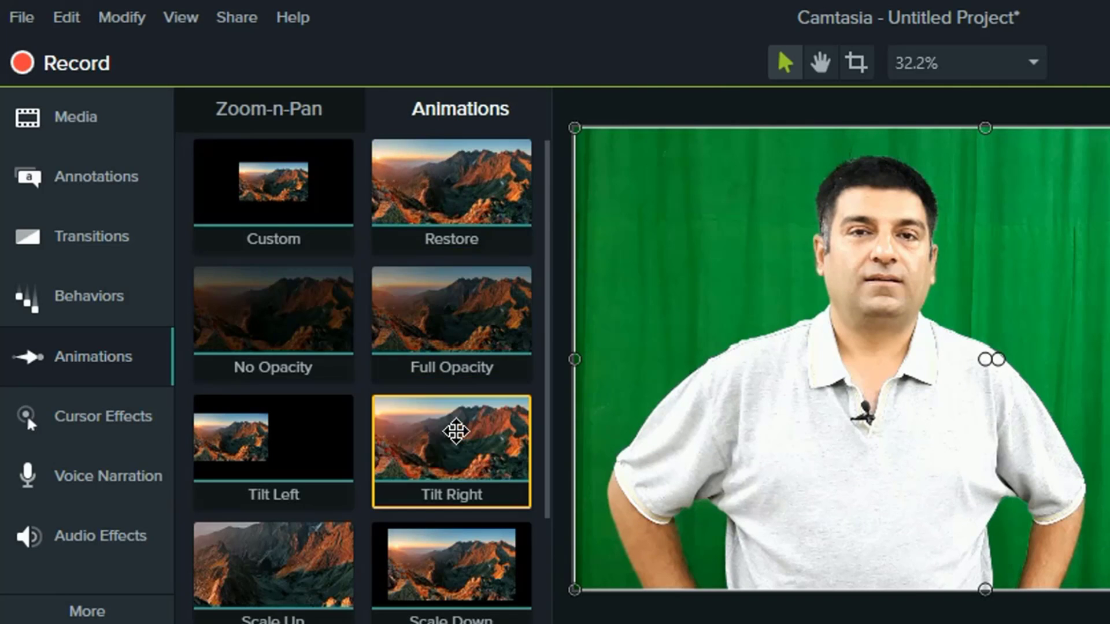
{"action": "left_click", "coordinate": [129, 433]}
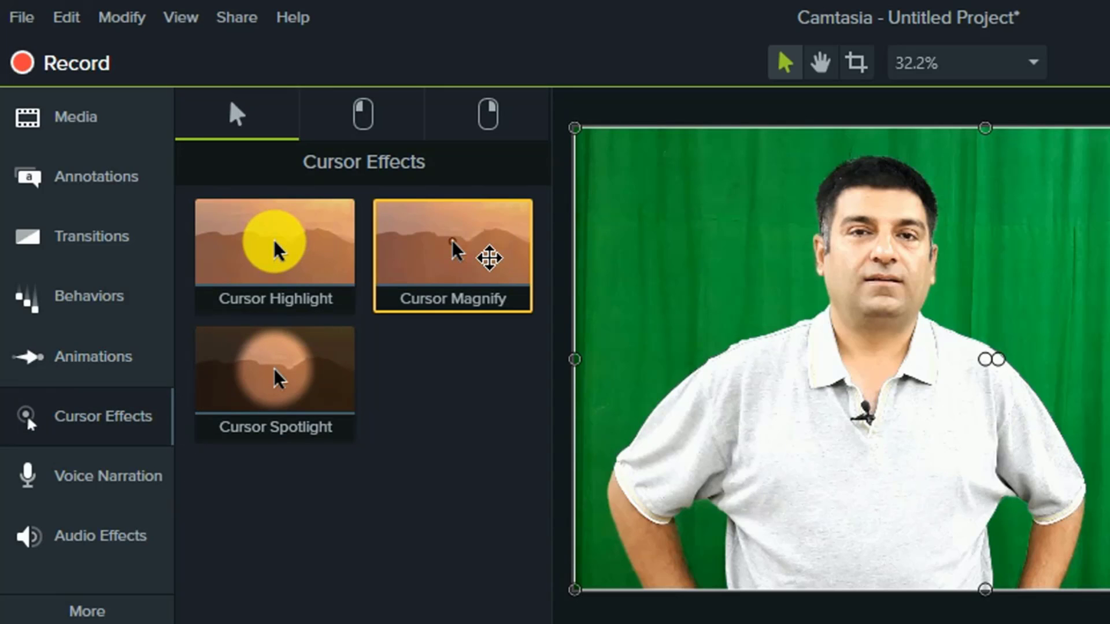
- Review the left- and right-click cursor effects, then view the Voice Narration and Audio Effects panels
{"action": "left_click", "coordinate": [389, 131]}
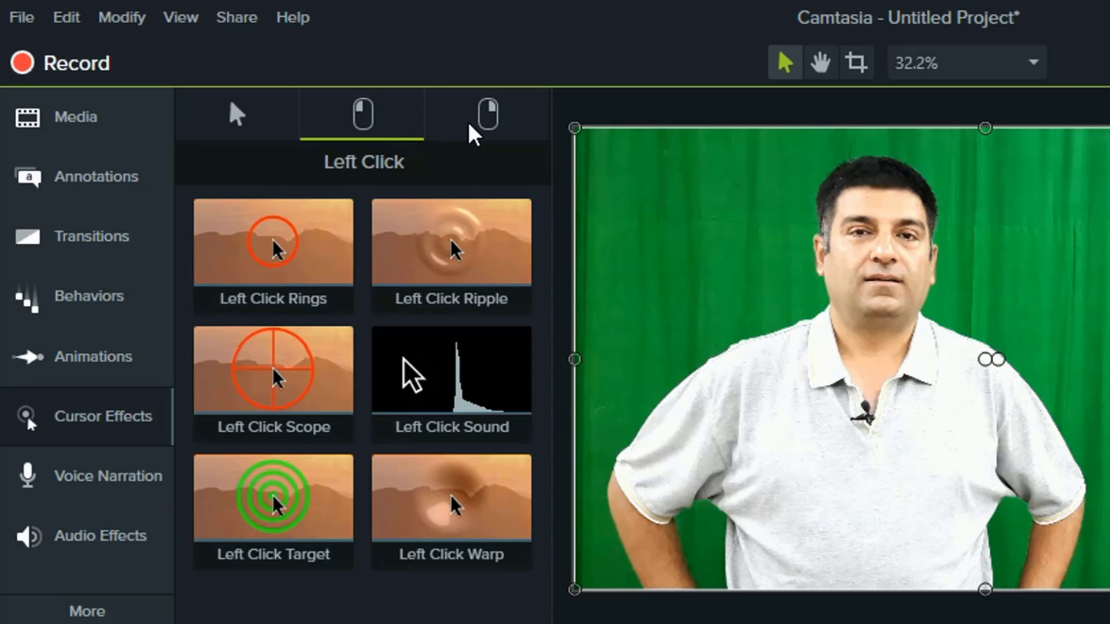
{"action": "left_click", "coordinate": [480, 131]}
{"action": "left_click", "coordinate": [390, 124]}
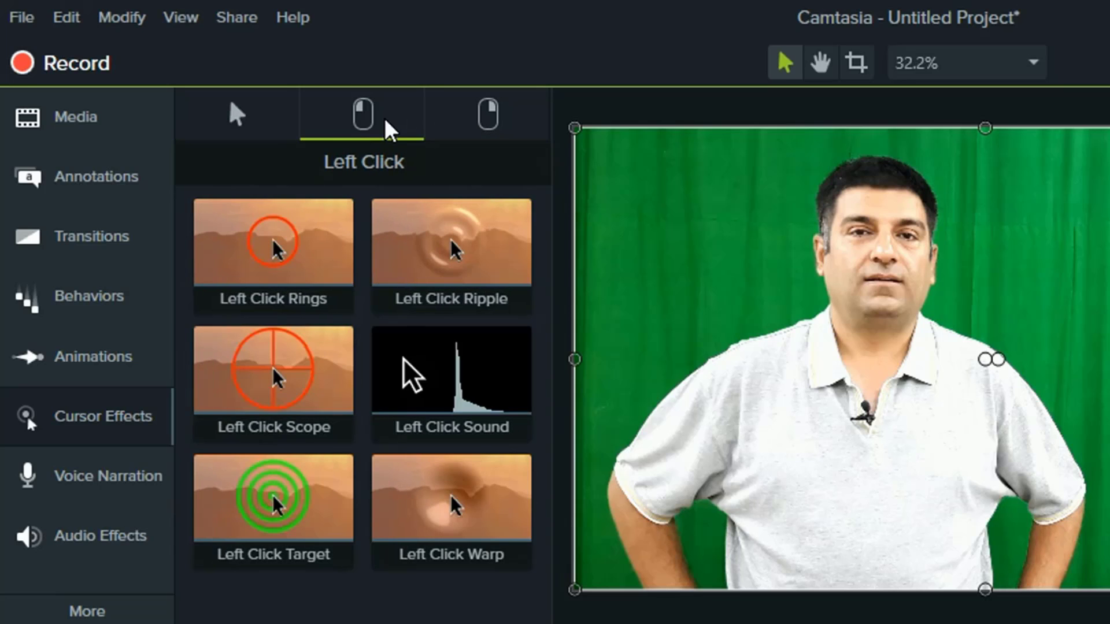
{"action": "left_click", "coordinate": [275, 124]}
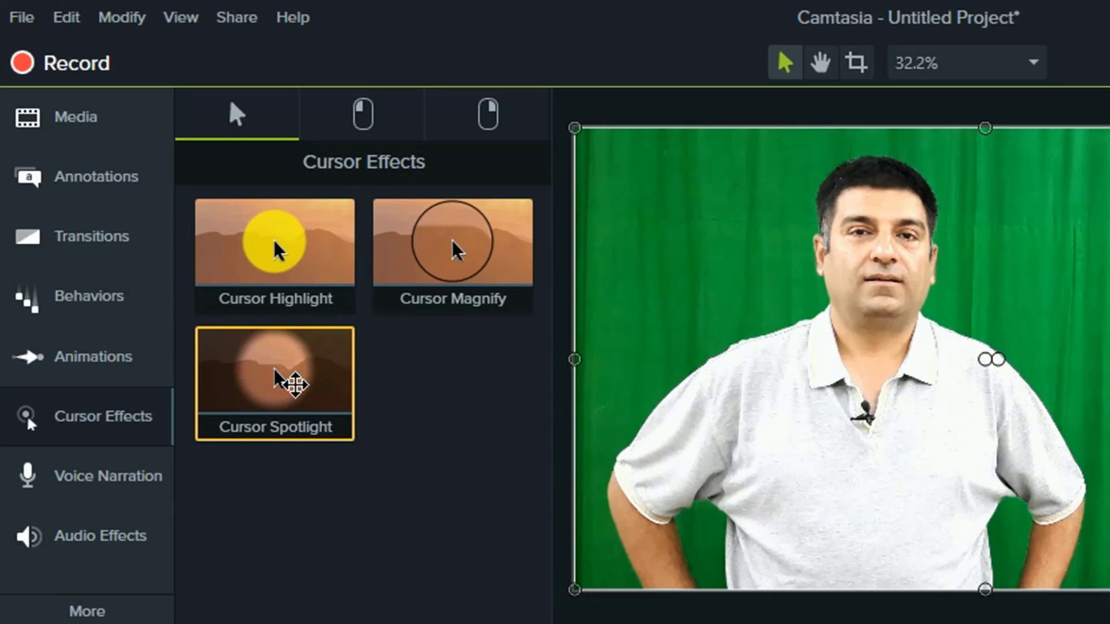
{"action": "left_click", "coordinate": [121, 488]}
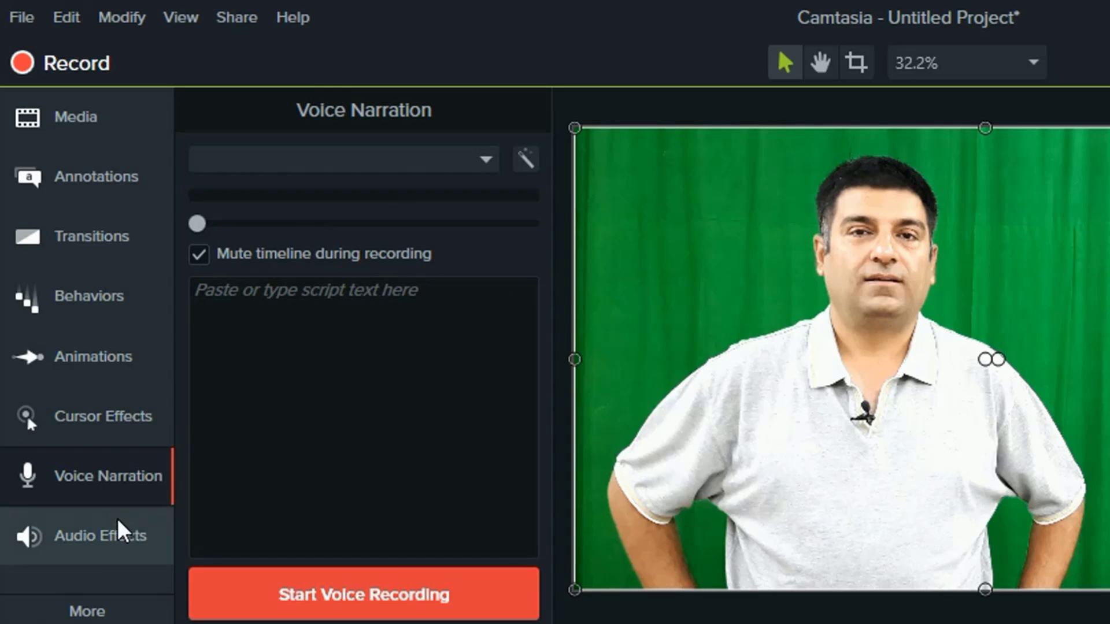
{"action": "left_click", "coordinate": [94, 539]}
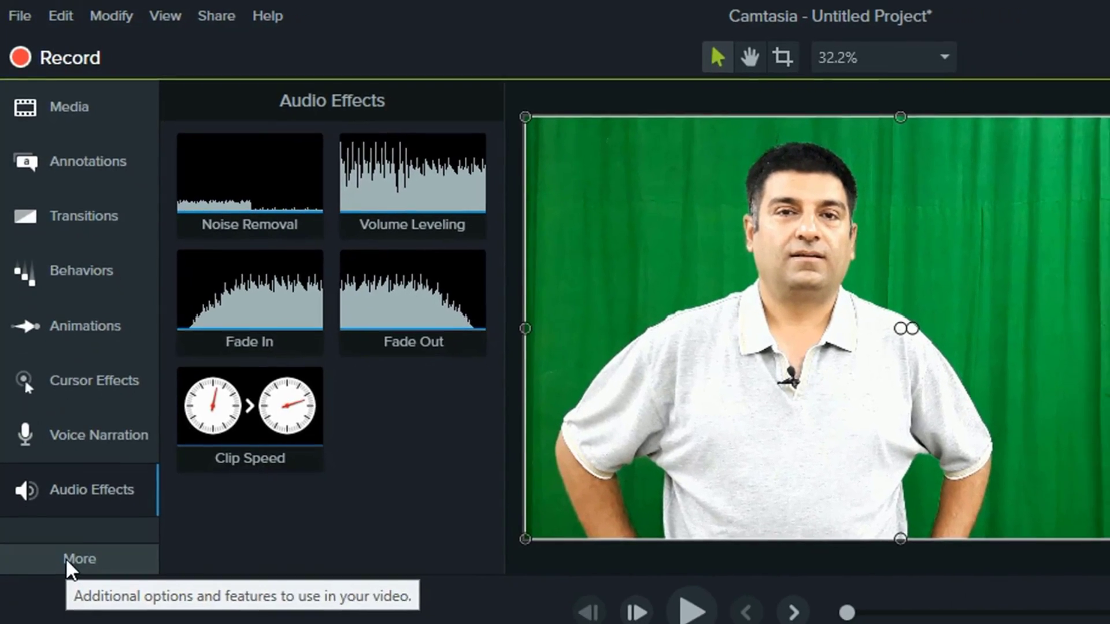
- Reveal the extra tool panels: Visual Effects, Interactivity and Captions
{"action": "left_click", "coordinate": [70, 561]}
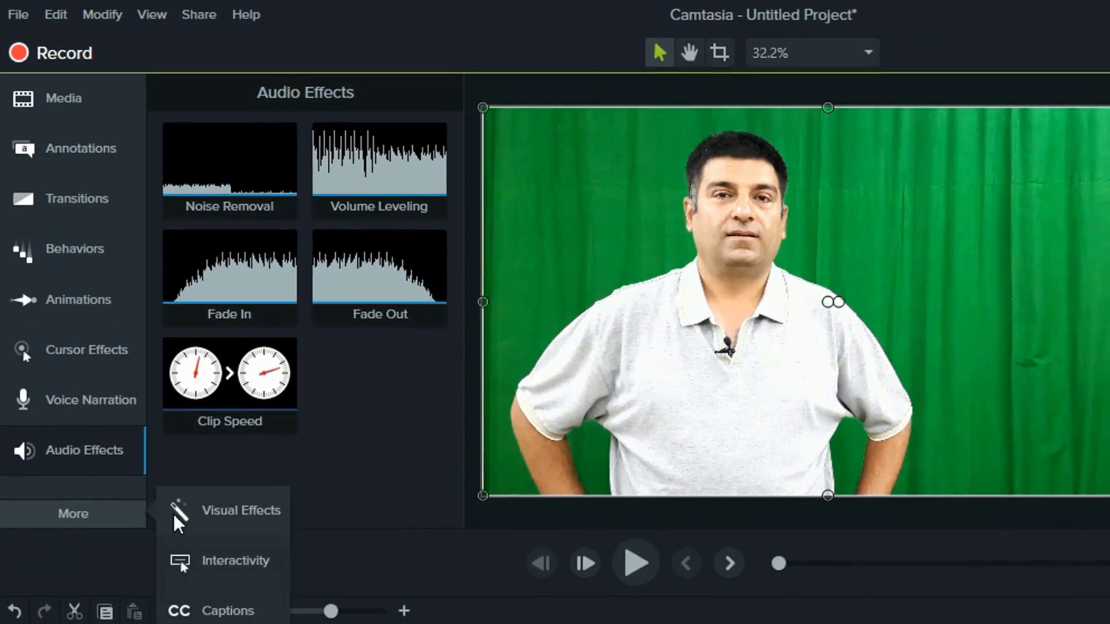
- View the visual effect presets, then return to the Library and expand Motion Graphics - Intro Clips
{"action": "left_click", "coordinate": [240, 558]}
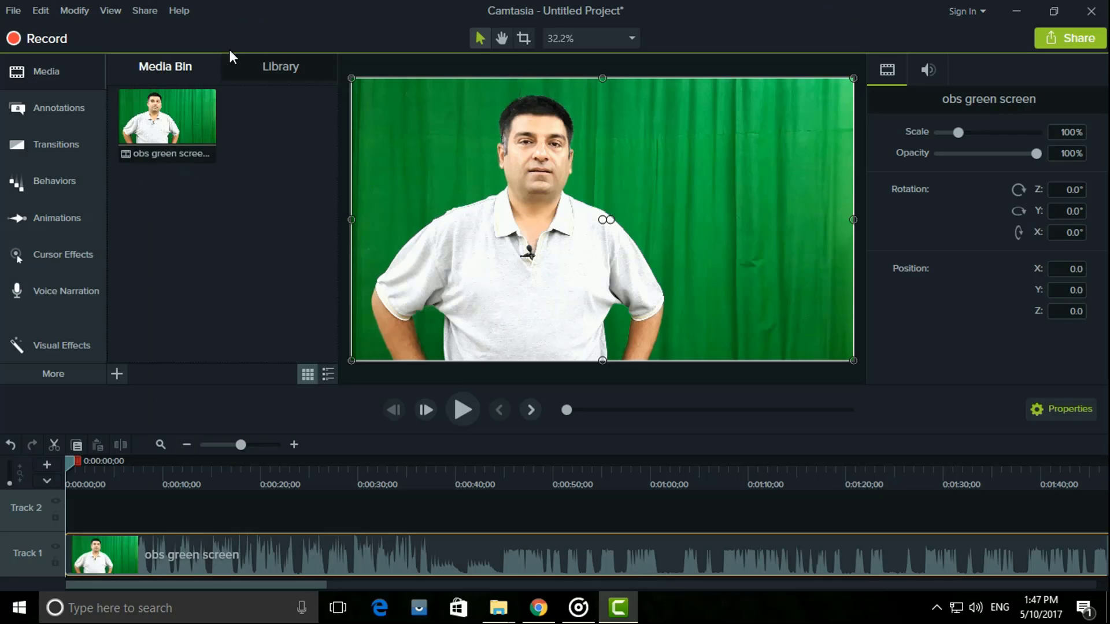
{"action": "left_click", "coordinate": [231, 63]}
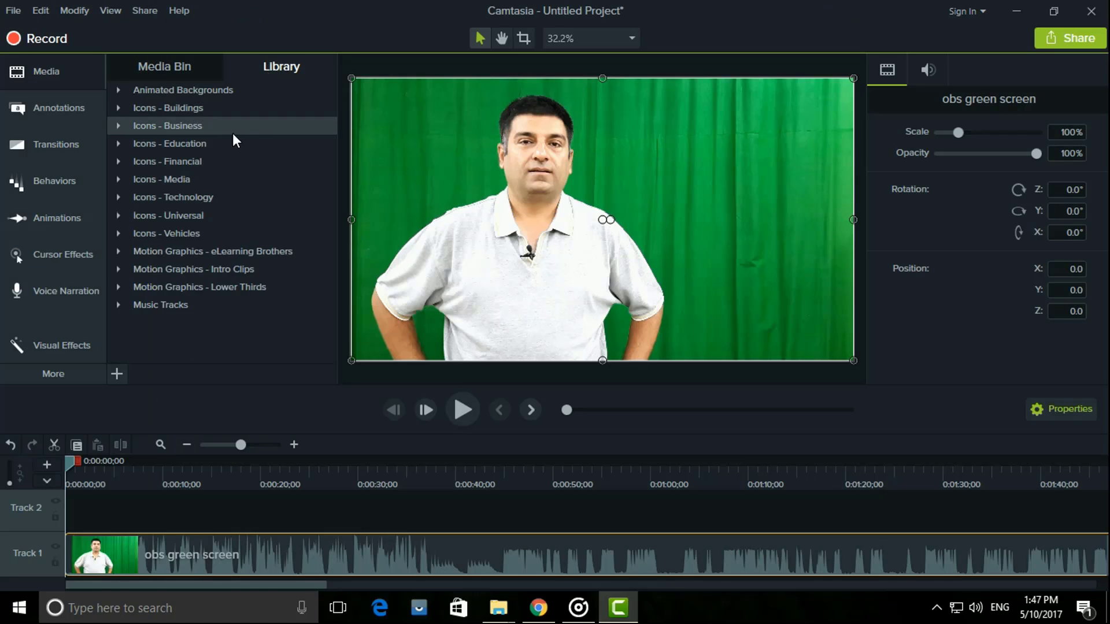
{"action": "left_click", "coordinate": [120, 272]}
- Put the squarepegs intro at the timeline start, delete its text callout, and move it beneath the green-screen clip
{"action": "left_click_drag", "start_coordinate": [174, 338], "coordinate": [143, 516]}
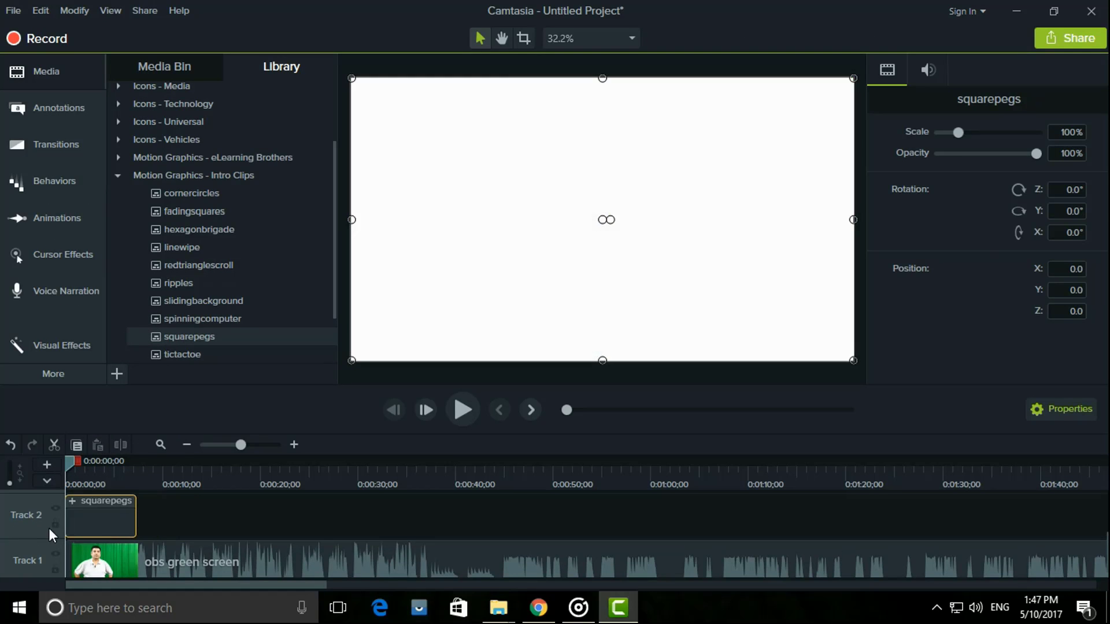
{"action": "left_click", "coordinate": [73, 501]}
{"action": "left_click", "coordinate": [109, 509]}
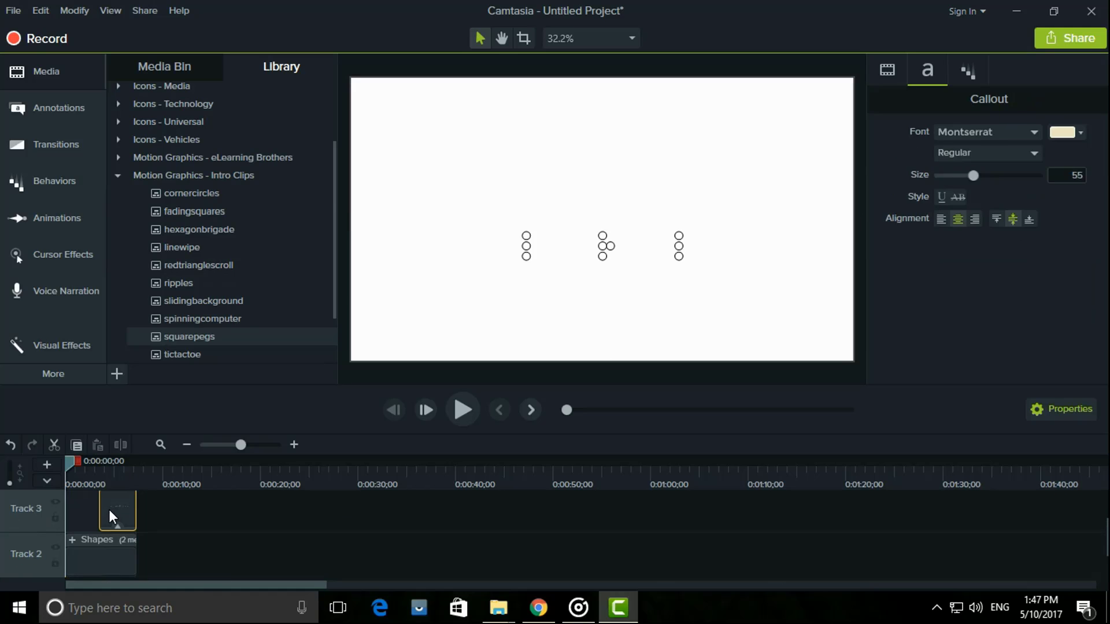
{"action": "key", "text": "Delete"}
{"action": "left_click", "coordinate": [182, 561]}
{"action": "key", "text": "ctrl+v"}
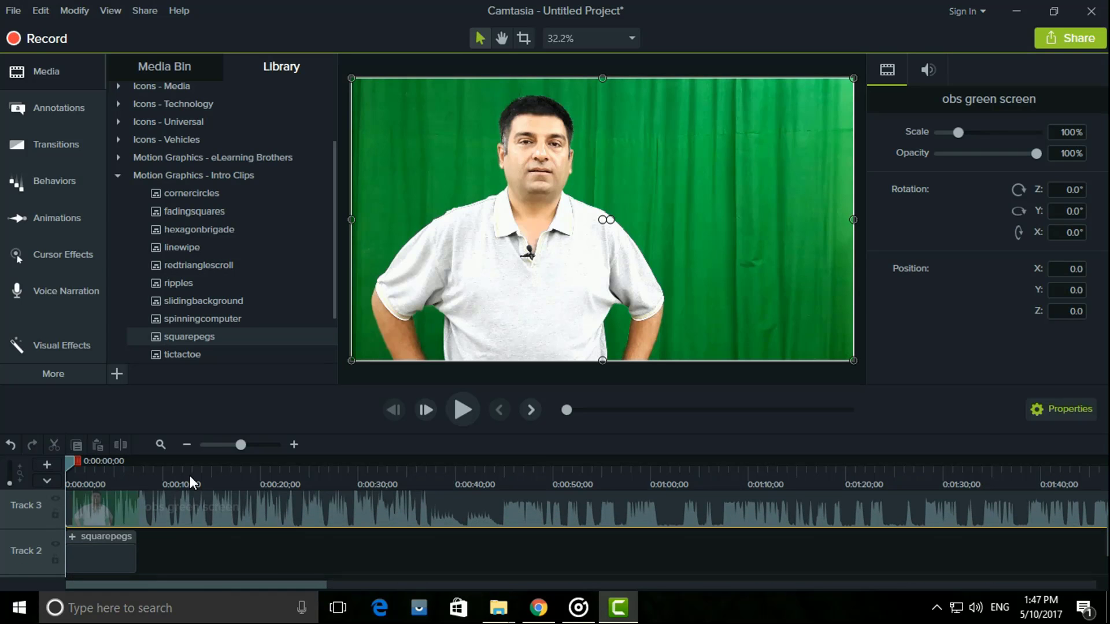
{"action": "left_click_drag", "start_coordinate": [104, 560], "coordinate": [133, 592]}
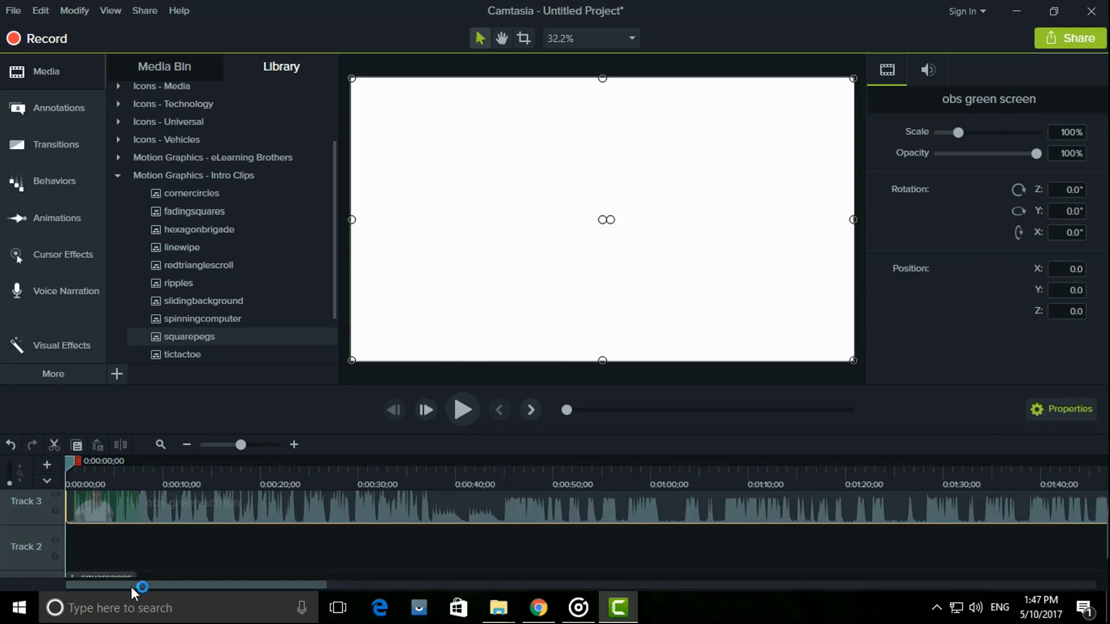
- Key out the green backdrop with Remove a Color at 33% tolerance and play back the result
{"action": "left_click", "coordinate": [49, 343]}
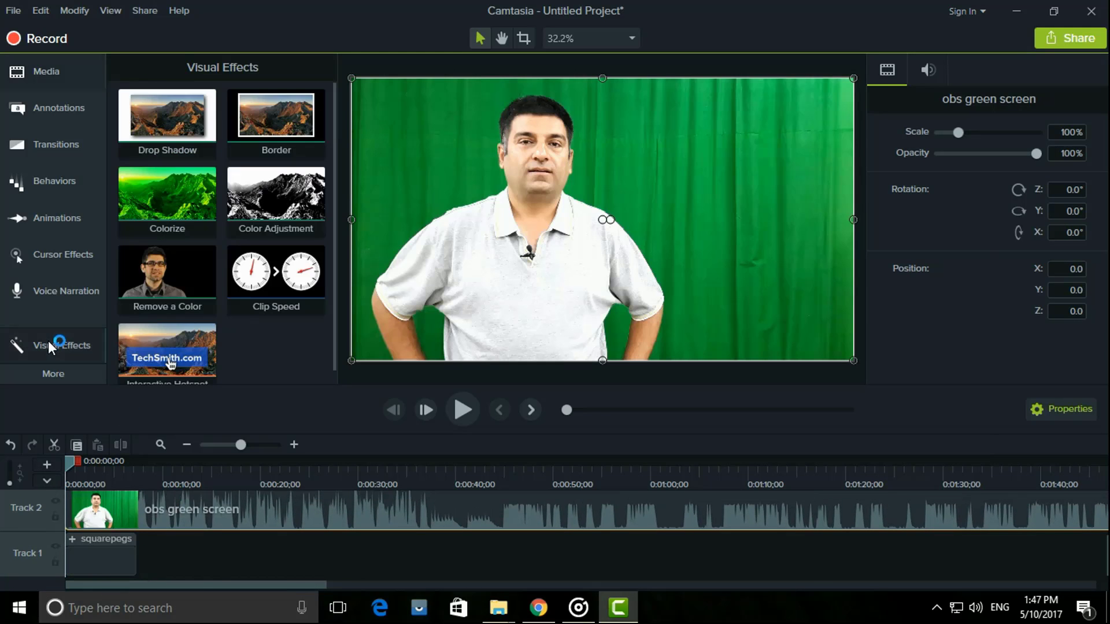
{"action": "left_click_drag", "start_coordinate": [196, 286], "coordinate": [358, 353]}
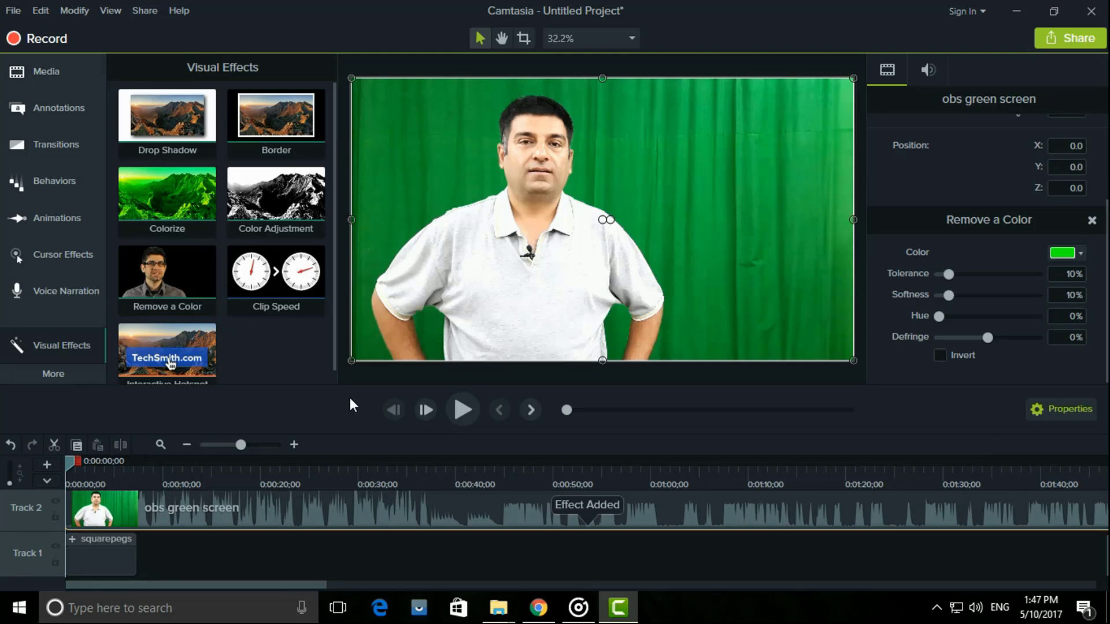
{"action": "left_click", "coordinate": [1080, 253]}
{"action": "left_click", "coordinate": [1084, 294]}
{"action": "left_click", "coordinate": [721, 190]}
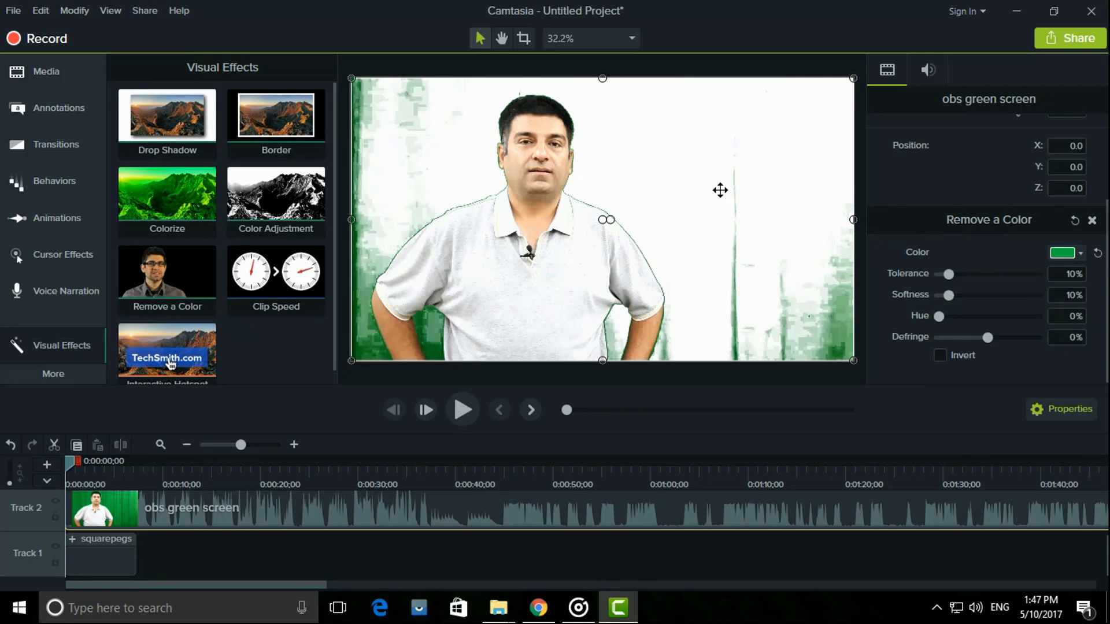
{"action": "left_click_drag", "start_coordinate": [948, 274], "coordinate": [971, 274]}
{"action": "left_click", "coordinate": [462, 407]}
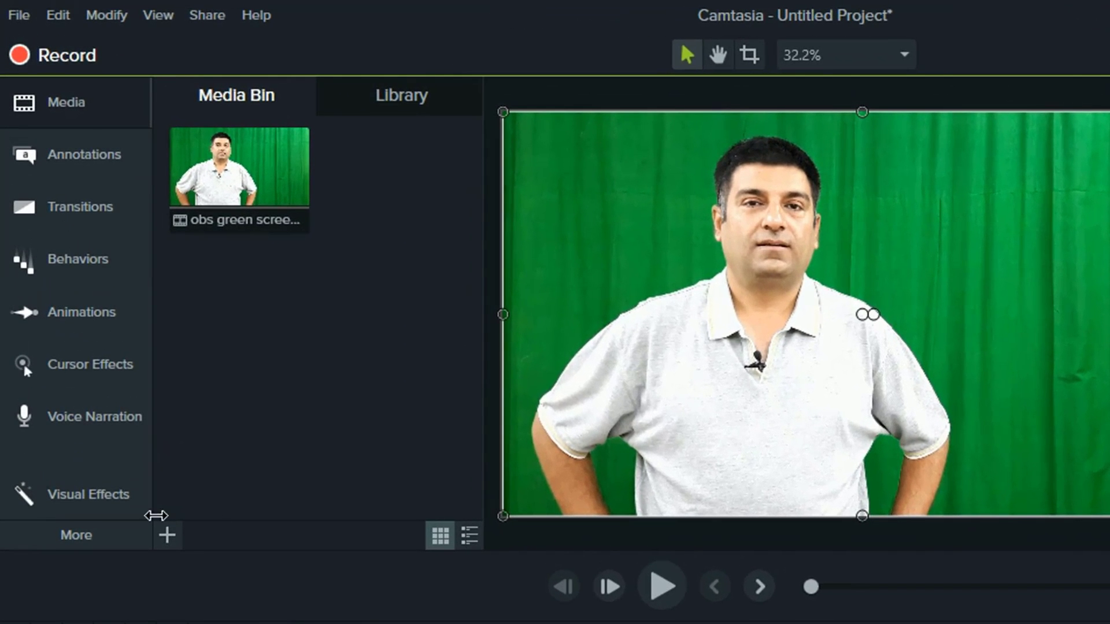
{"action": "left_click", "coordinate": [104, 535]}
- Look at the Captions panel, then list the Share destinations
{"action": "left_click", "coordinate": [232, 621]}
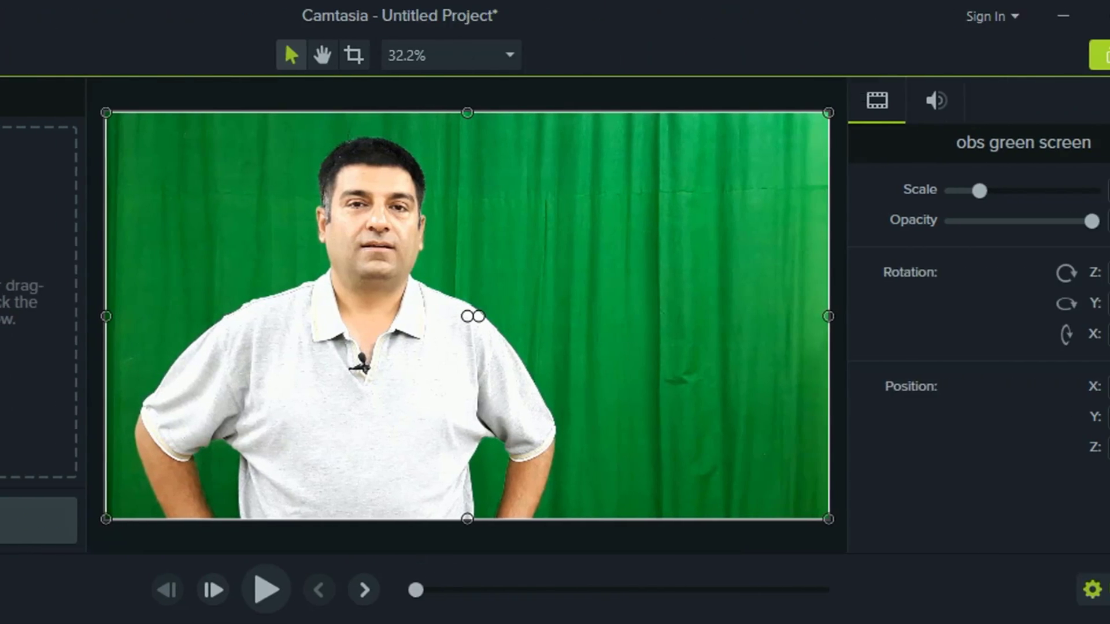
{"action": "left_click", "coordinate": [1052, 55]}
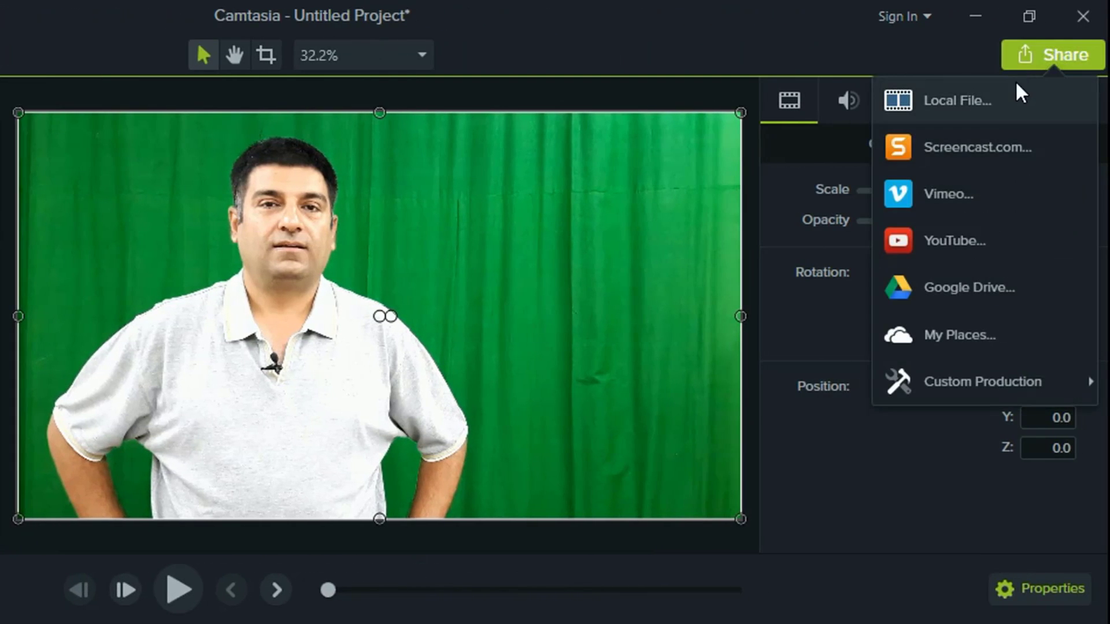
- Open the Local File Production Wizard, keep Custom production settings, and close it without producing
{"action": "left_click", "coordinate": [980, 100]}
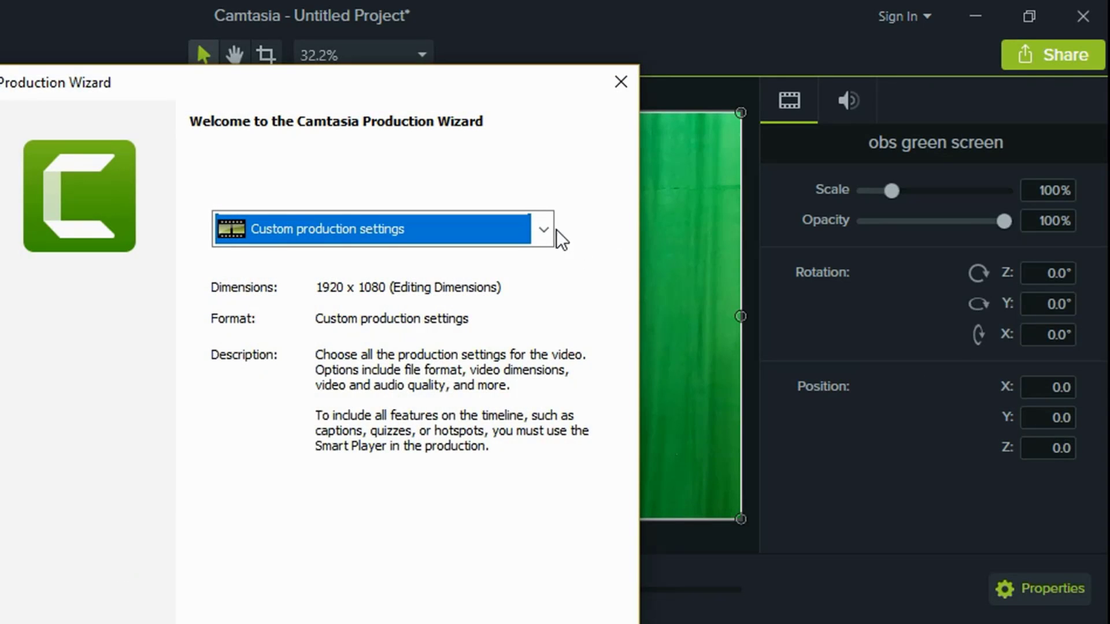
{"action": "left_click", "coordinate": [552, 230]}
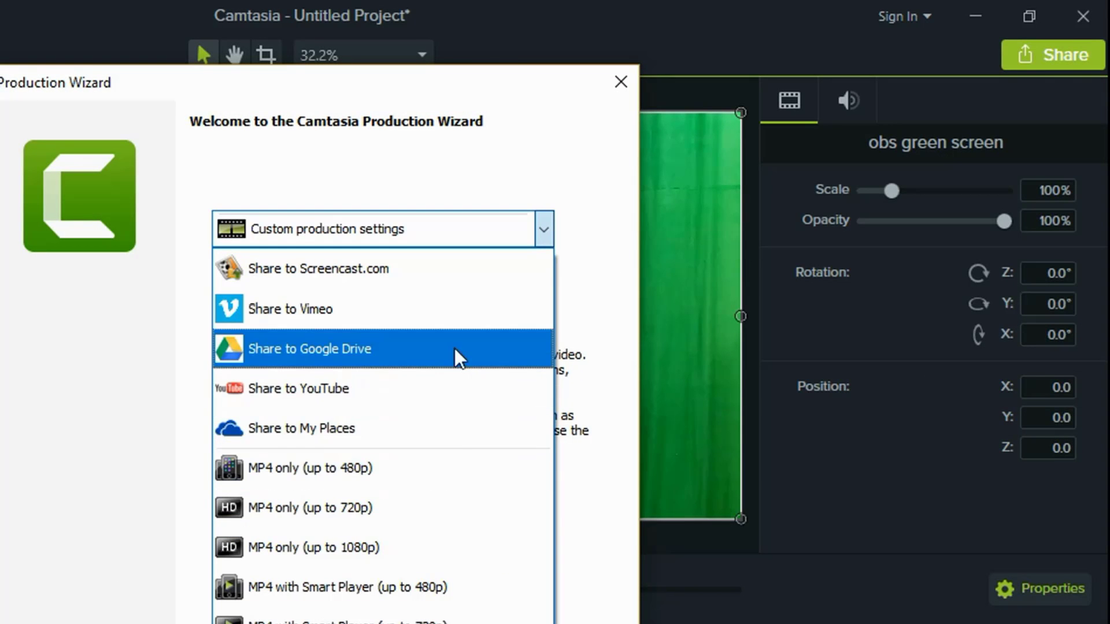
{"action": "left_click", "coordinate": [456, 616]}
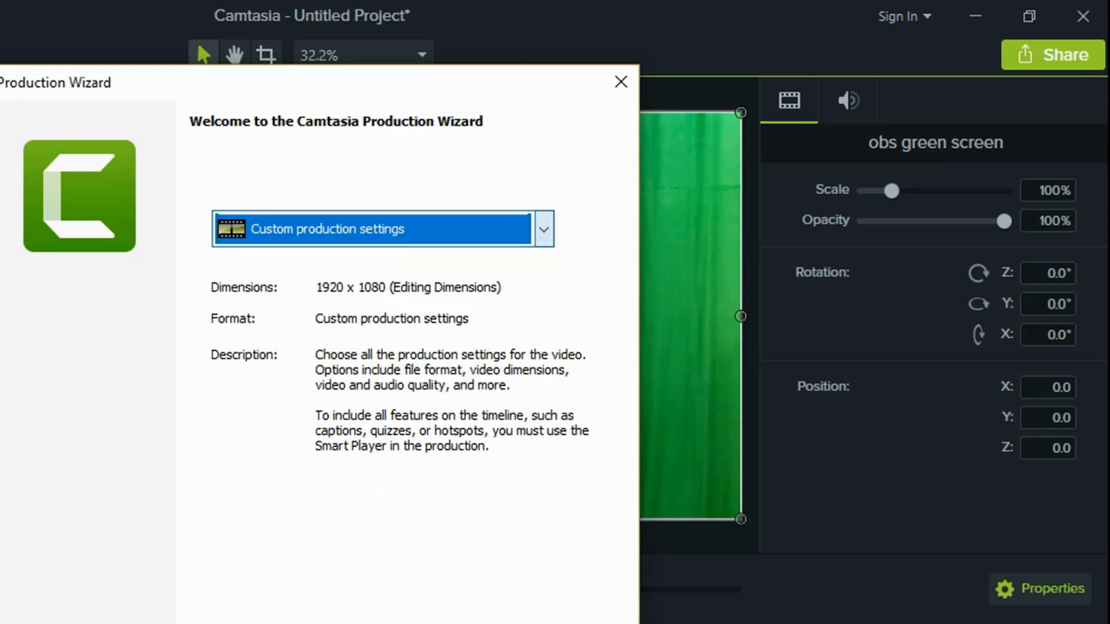
{"action": "key", "text": "Escape"}
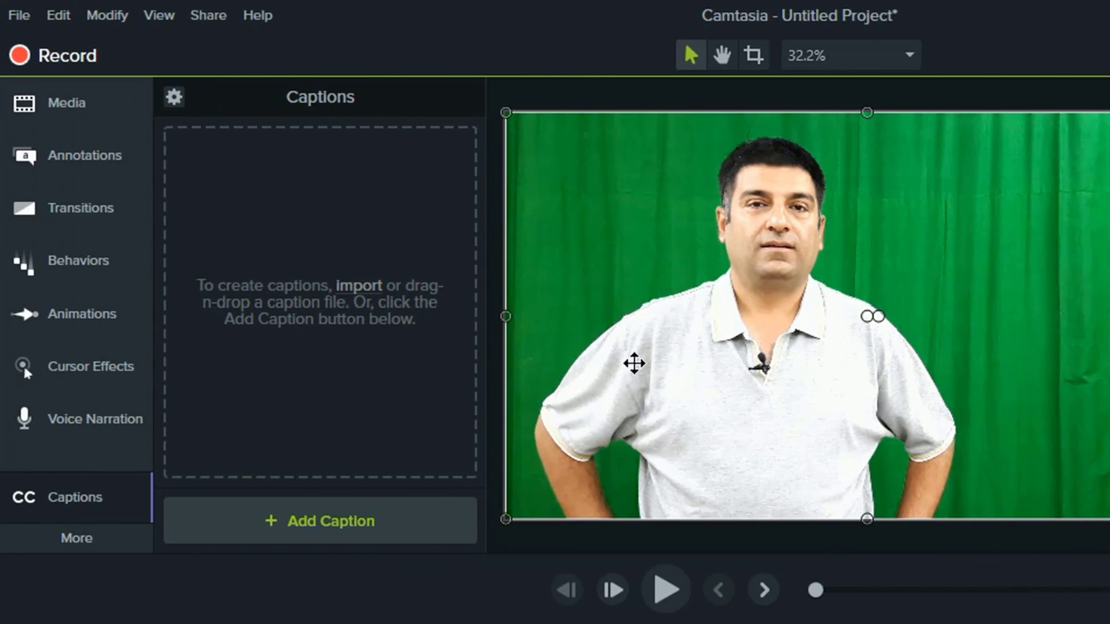
{"action": "left_click", "coordinate": [12, 12]}
{"action": "left_click", "coordinate": [62, 155]}
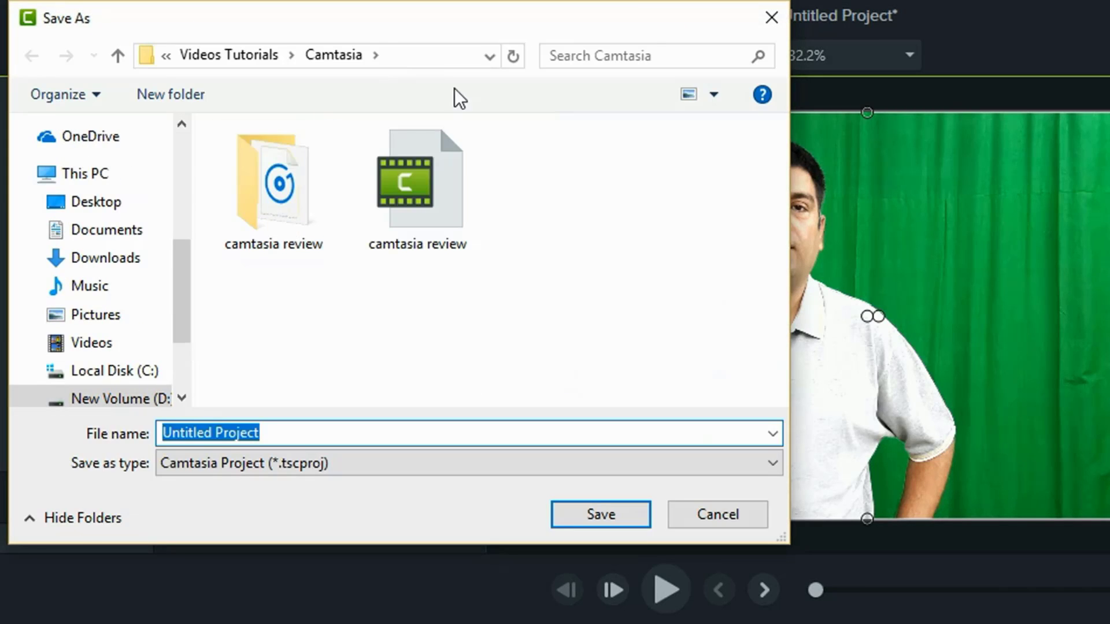
{"action": "left_click", "coordinate": [742, 514]}
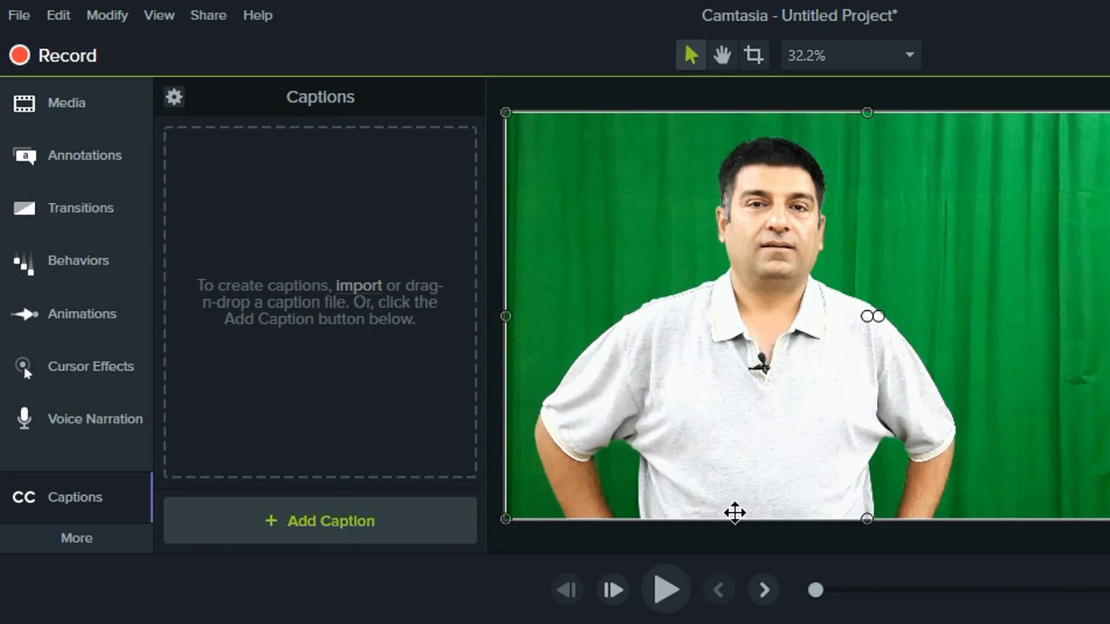
{"action": "left_click", "coordinate": [23, 14]}
{"action": "key", "text": "Escape"}
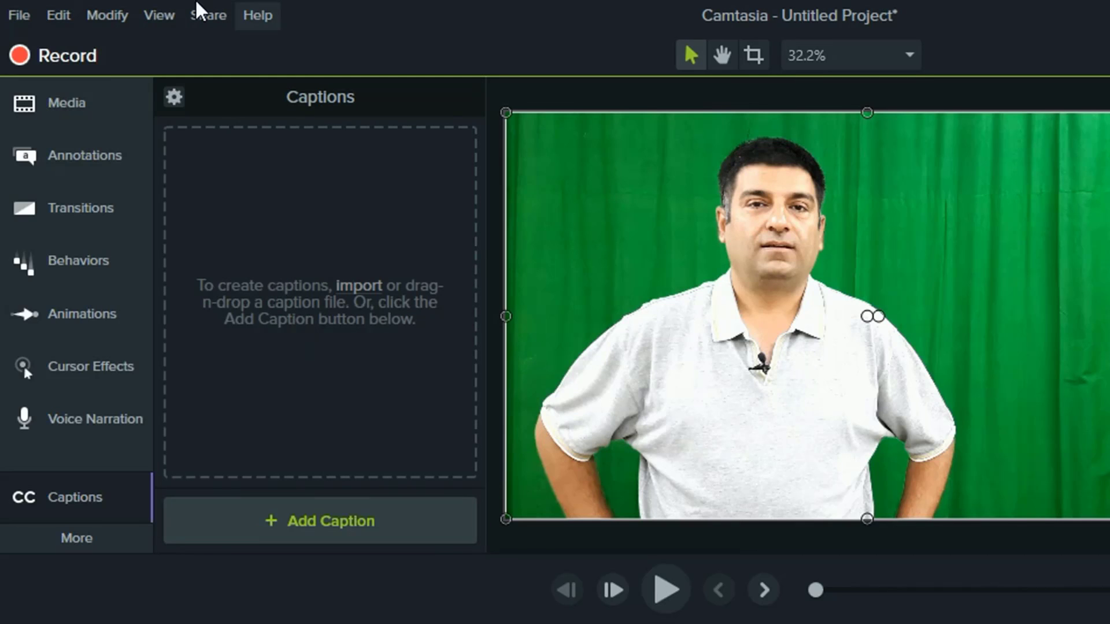
{"action": "left_click", "coordinate": [24, 14]}
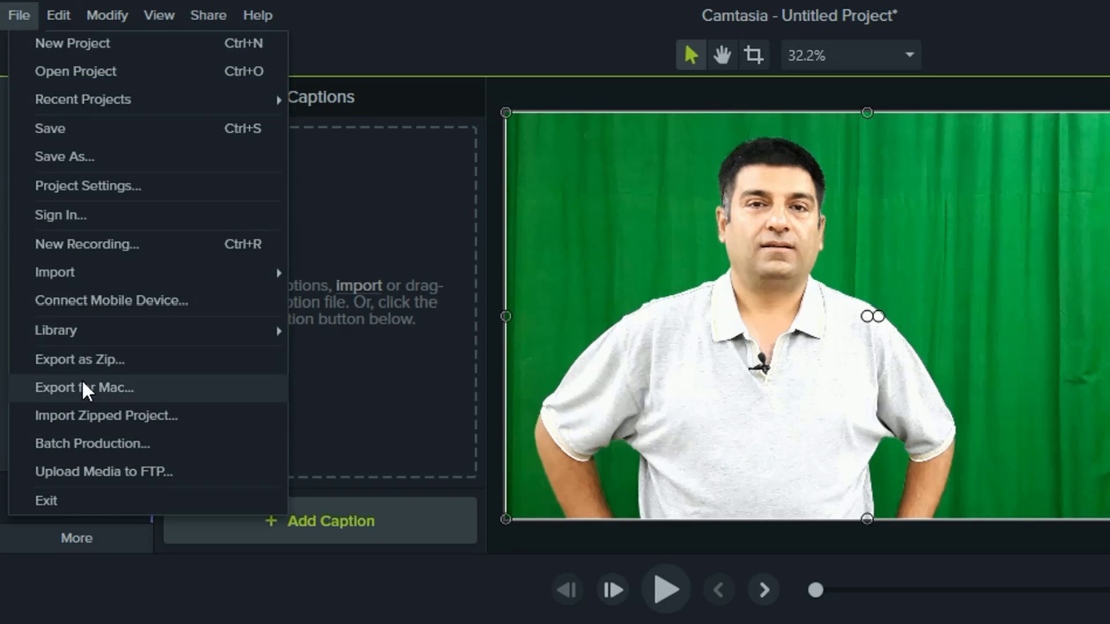